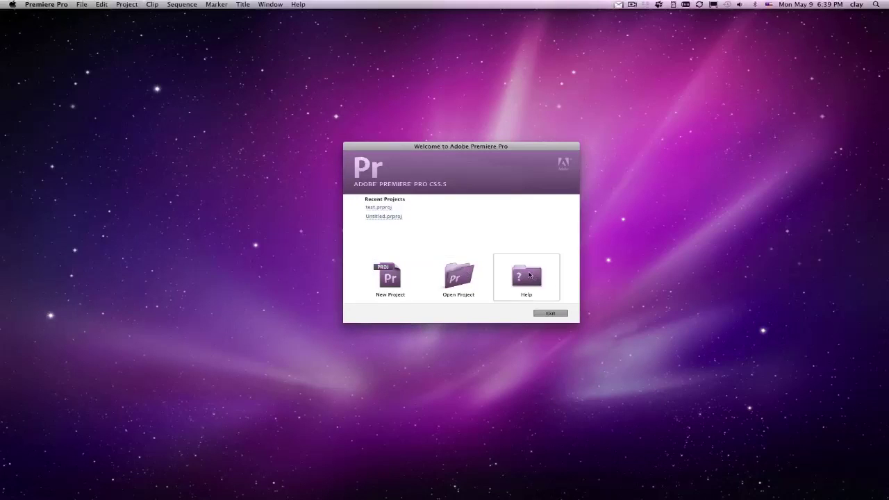
Create a new project named Demo in the Intro to Premiere folder, with the capture format set to DV.
left_click(531, 277)
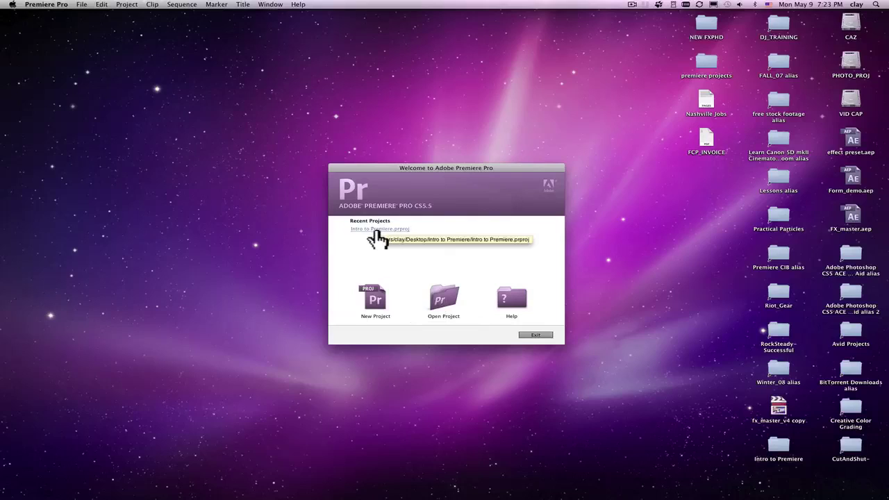
left_click(375, 300)
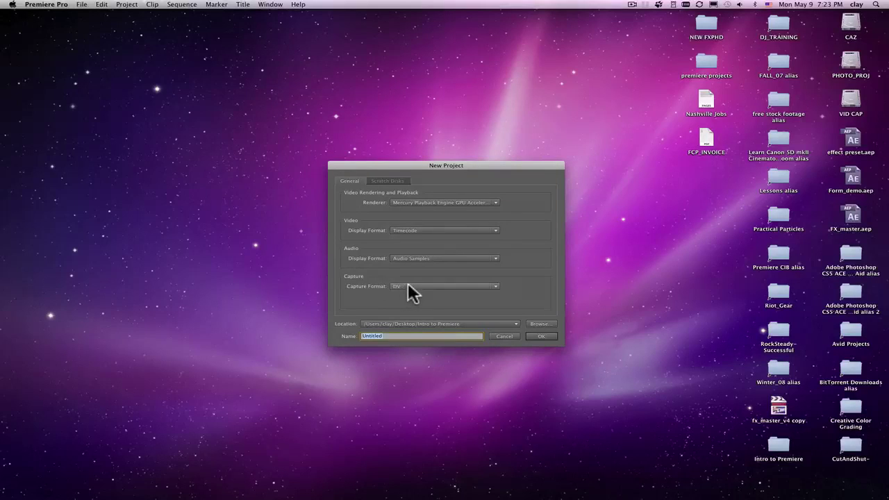
left_click(403, 286)
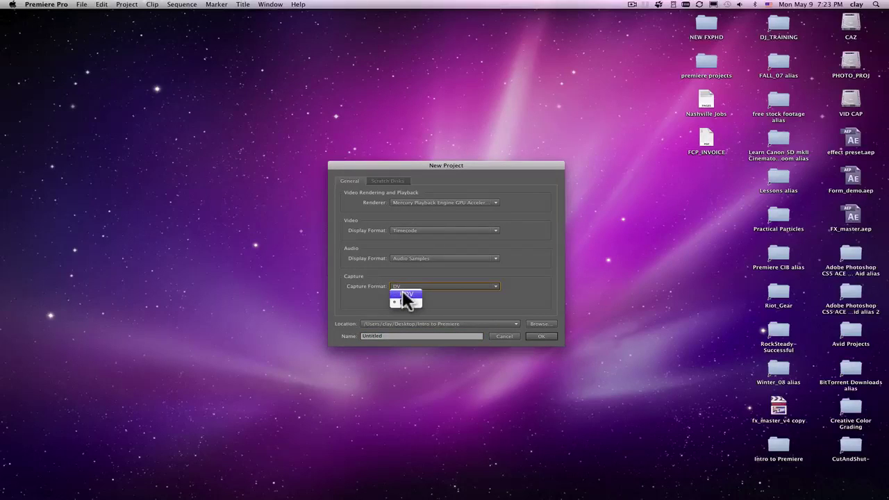
left_click(407, 301)
left_click(387, 337)
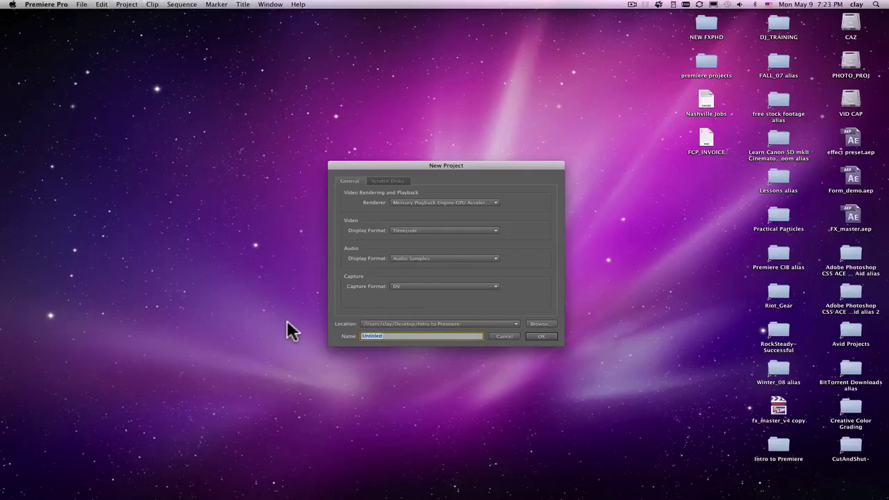
key("shift")
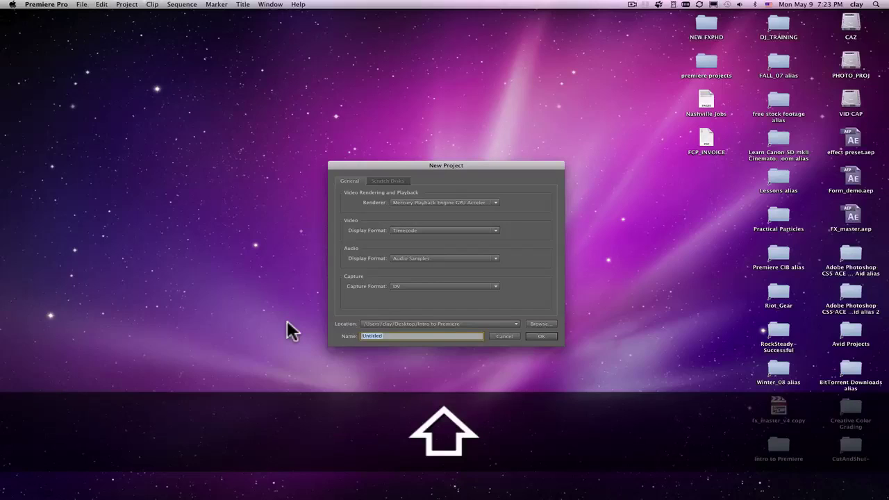
type("Demo")
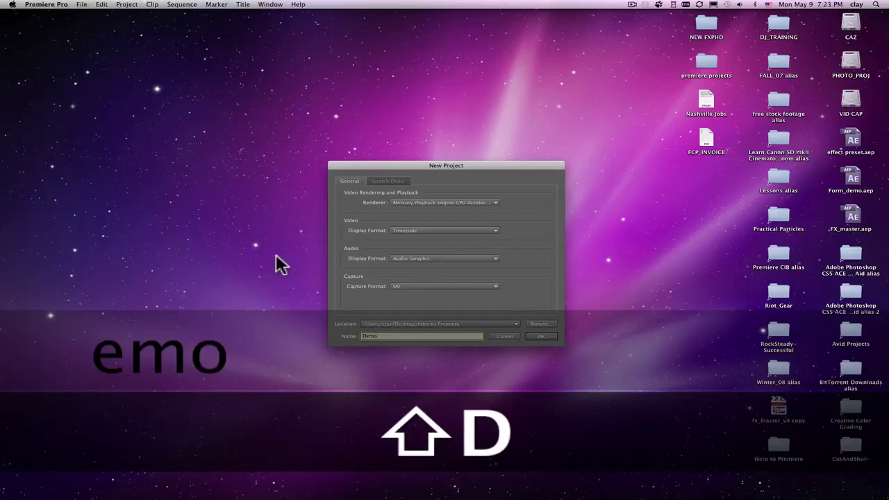
left_click(536, 337)
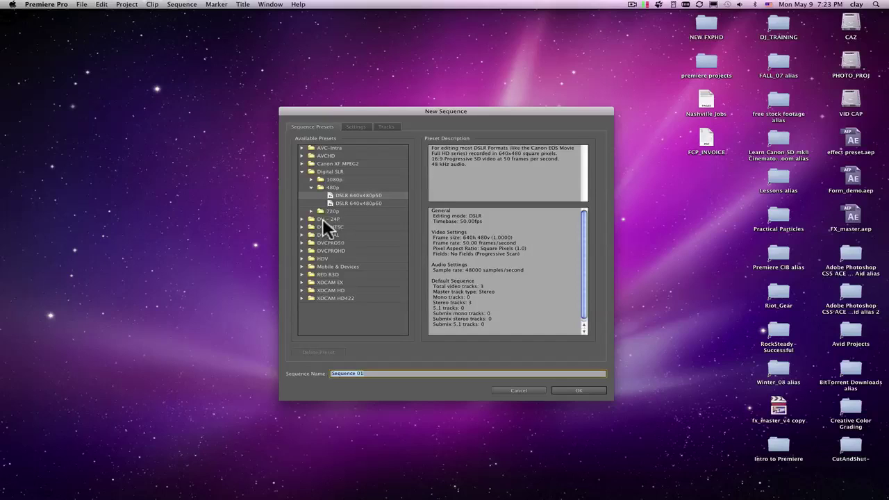
Review the DV - NTSC Standard 32kHz sequence preset and dismiss the sequence setup without creating a sequence.
left_click(307, 227)
left_click(304, 227)
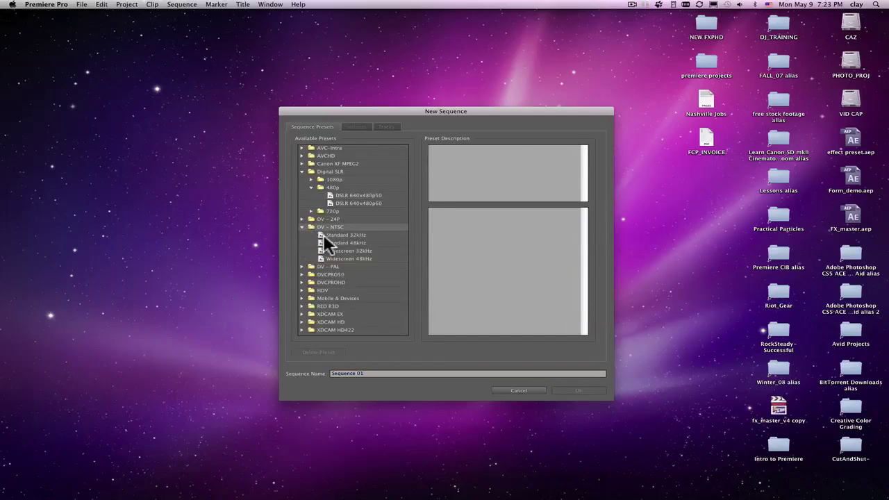
left_click(326, 234)
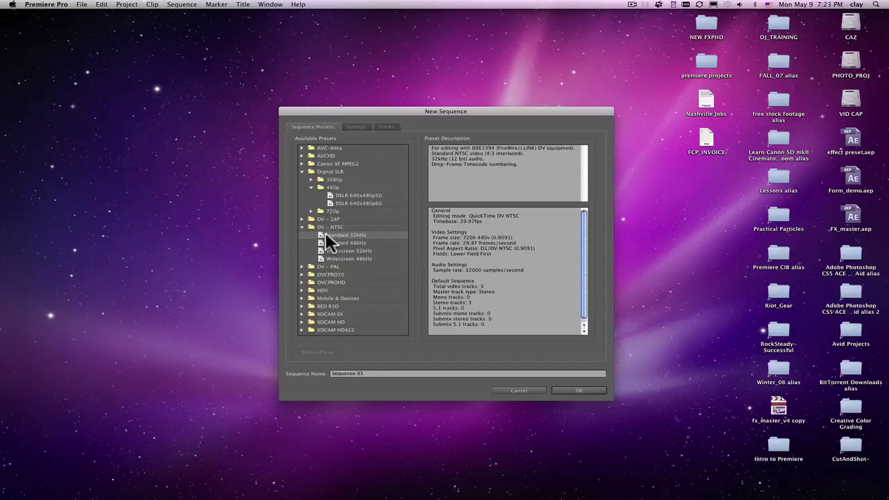
left_click(517, 390)
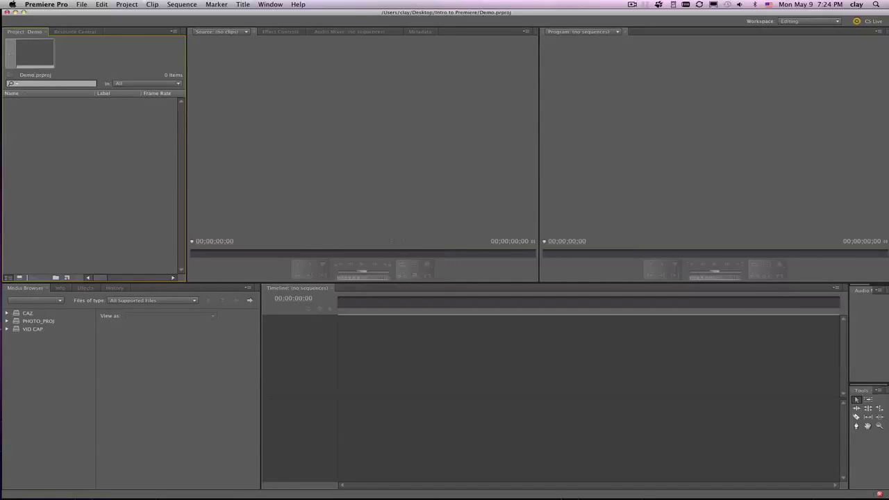
Import MVI_8020.MOV and MVI_8028.MOV from the Intro to Premiere folder into the project.
left_click(82, 4)
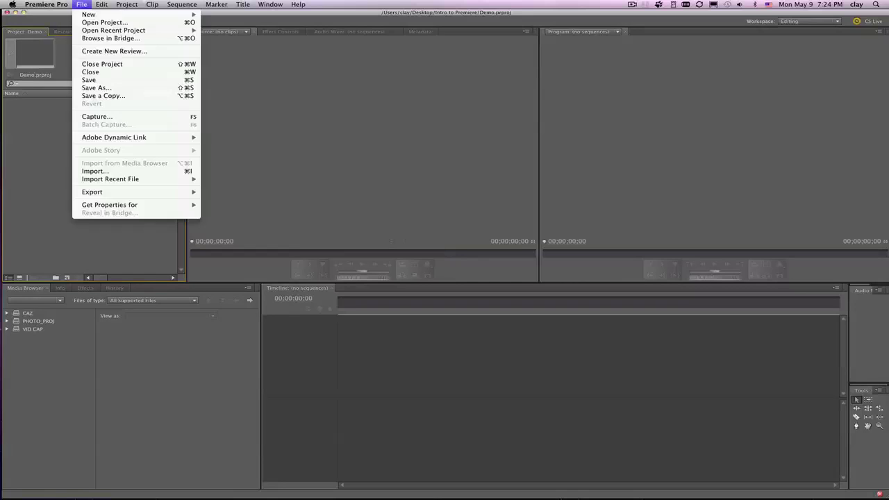
left_click(82, 171)
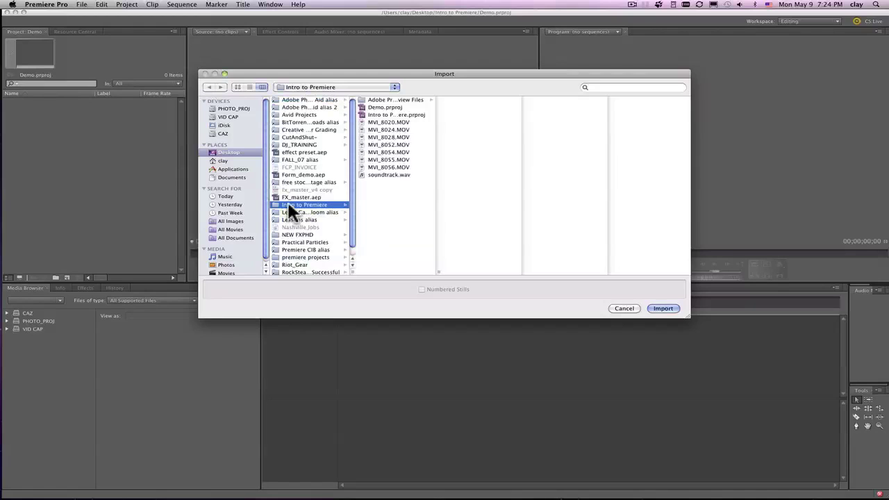
left_click(364, 121)
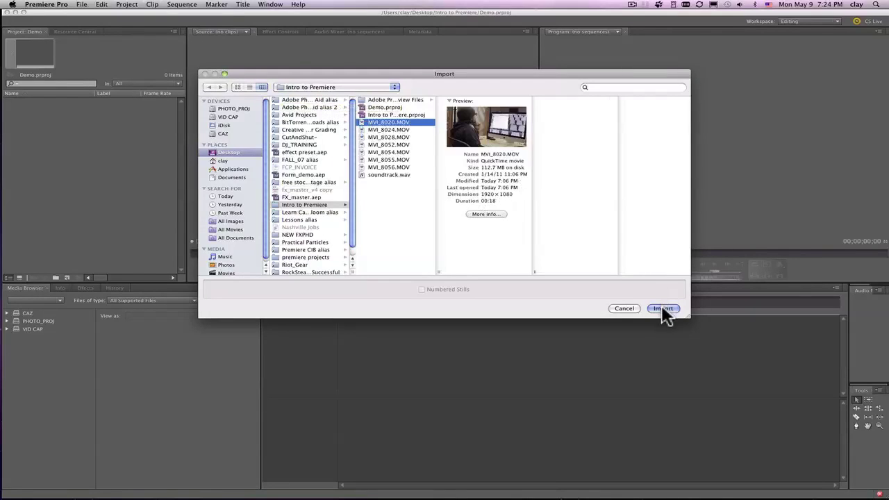
left_click(663, 309)
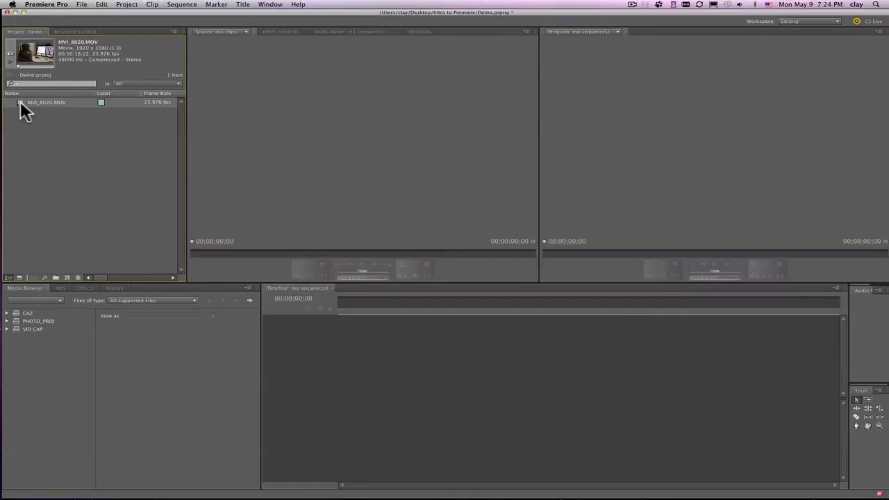
double_click(23, 128)
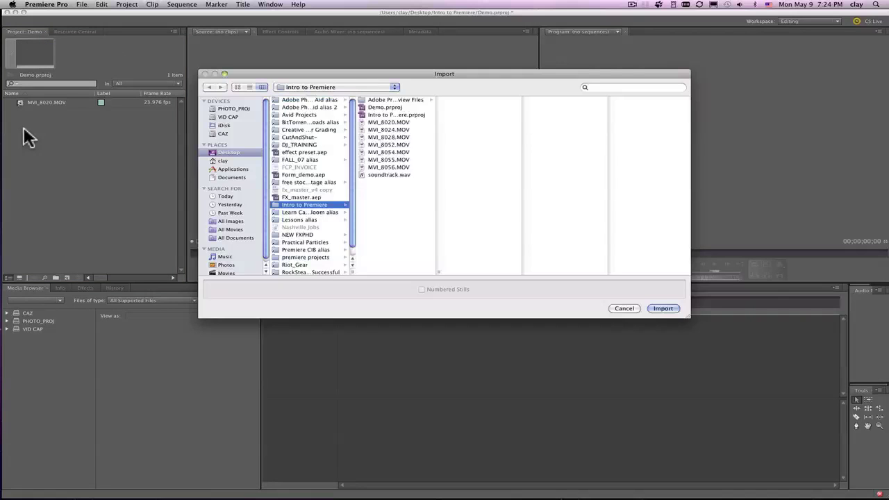
double_click(372, 134)
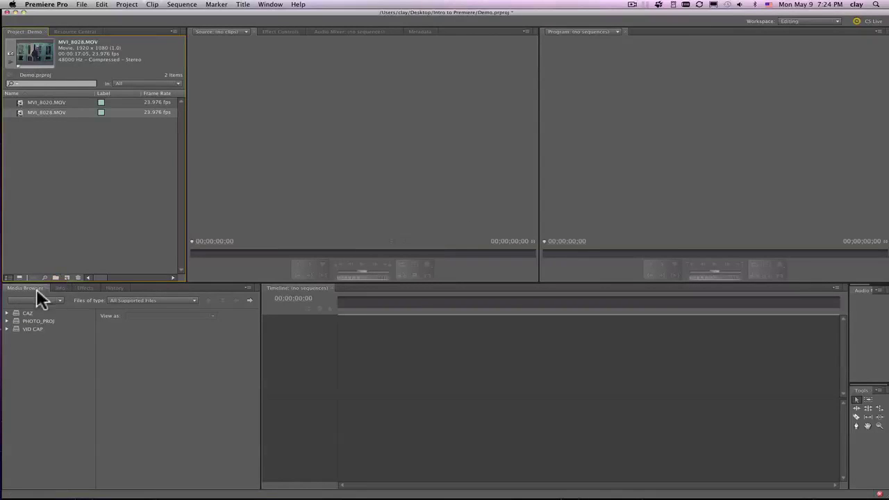
Browse to the Intro to Premiere folder on the Desktop in the Media Browser.
left_click(21, 301)
left_click(21, 306)
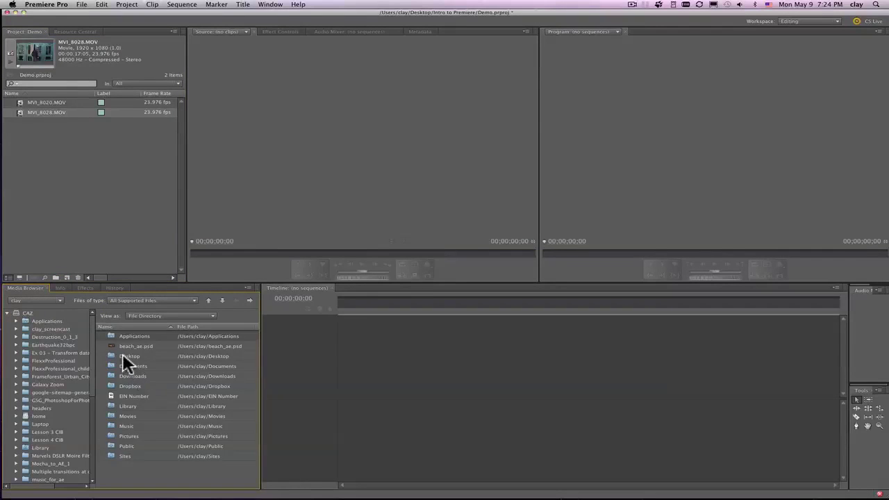
double_click(122, 354)
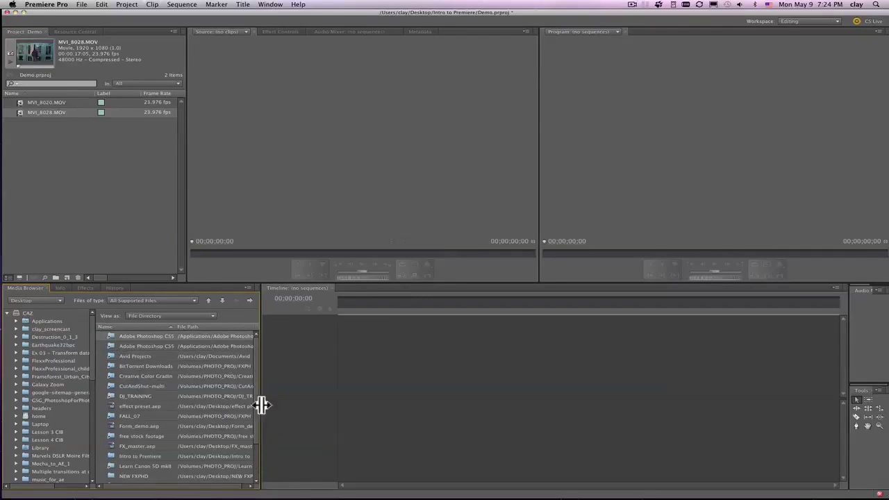
scroll(254, 399, "down", 2)
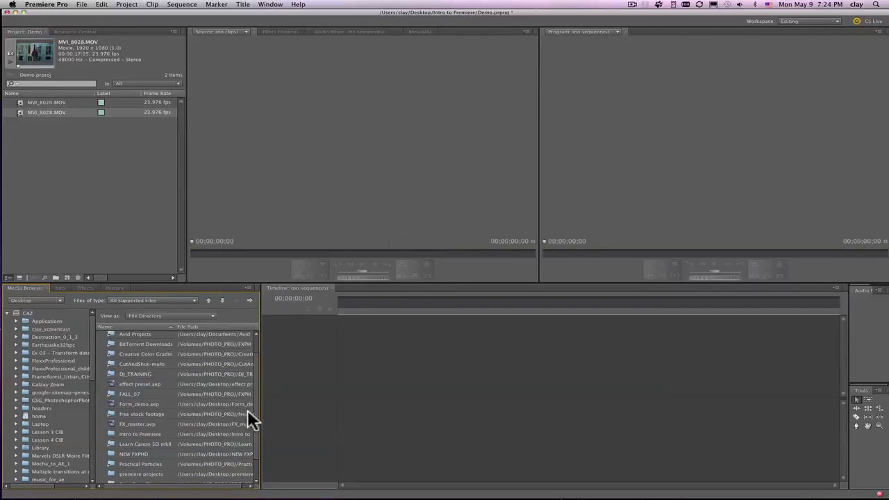
scroll(256, 396, "down", 2)
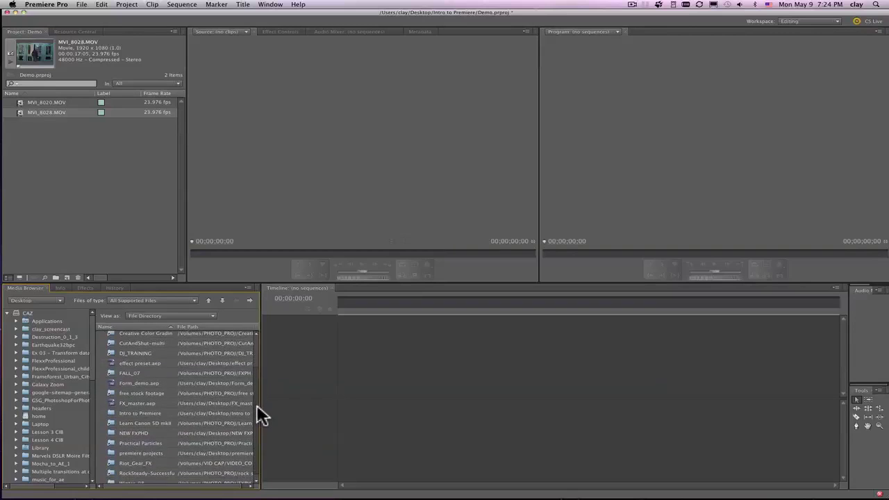
scroll(257, 406, "down", 1)
scroll(258, 411, "up", 5)
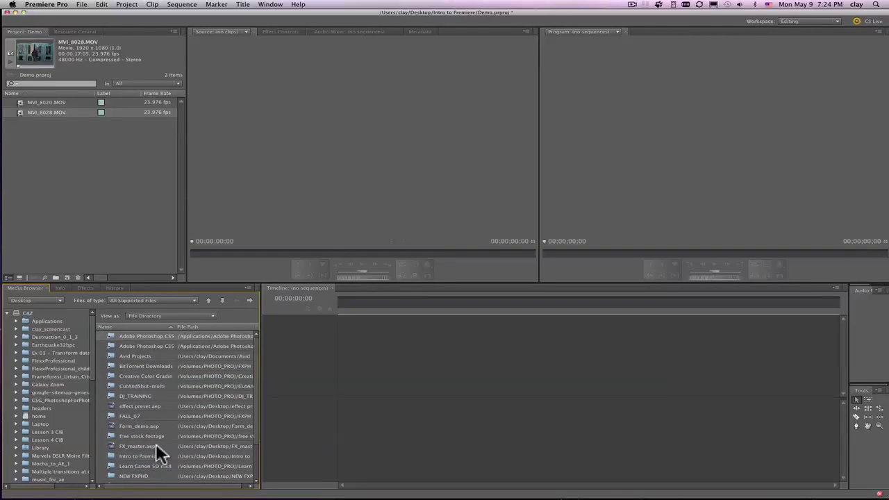
scroll(157, 451, "down", 5)
double_click(142, 407)
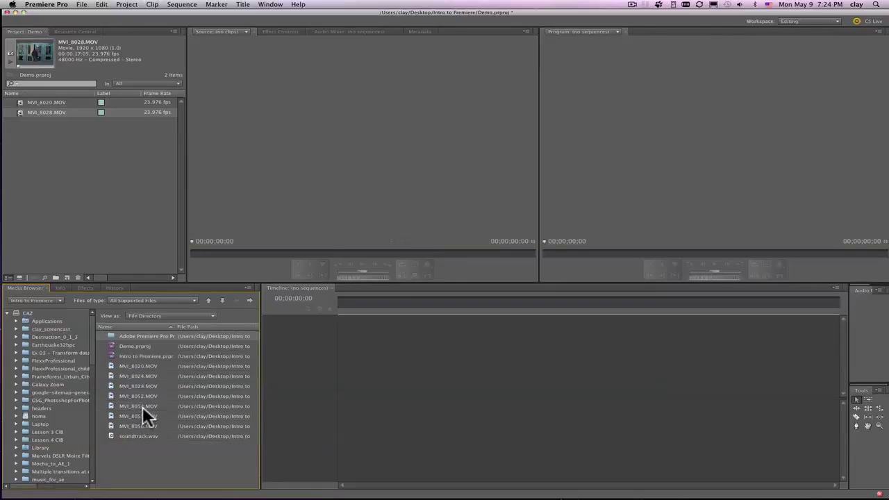
Scrub through MVI_8020.MOV in the Source Monitor and add the clip to the project from there.
right_click(110, 364)
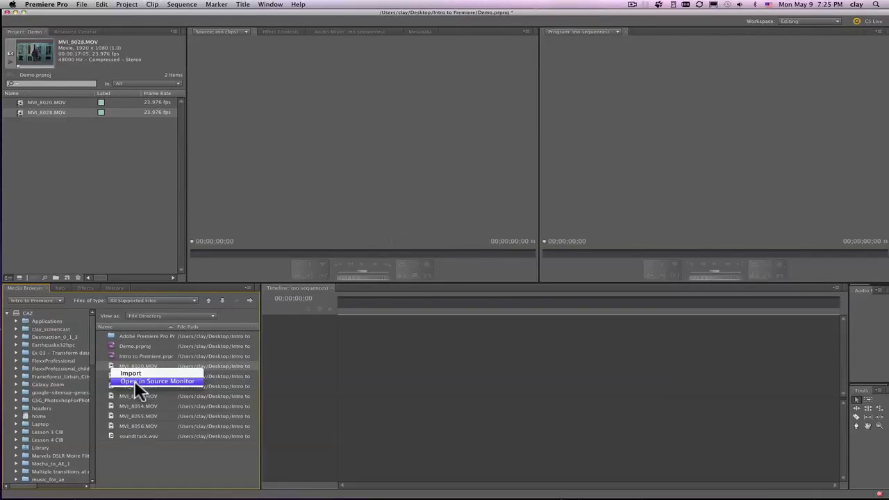
left_click(135, 380)
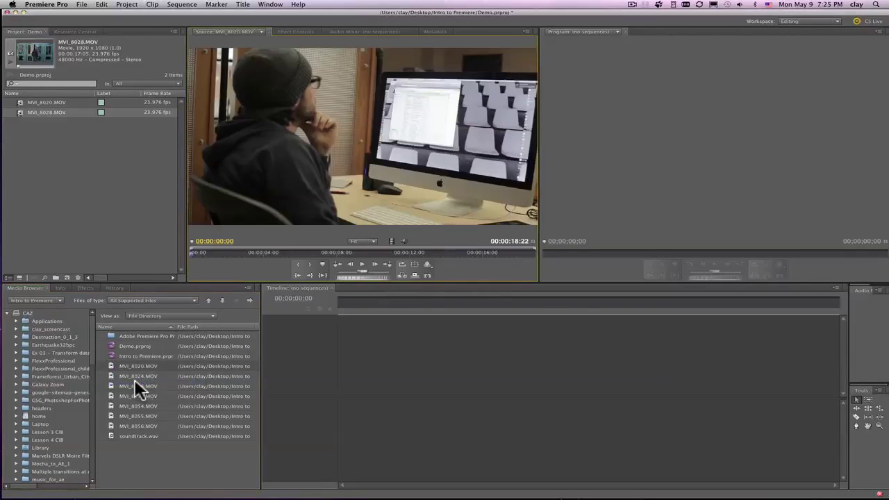
mouse_move(257, 252)
left_mouse_down()
mouse_move(381, 263)
mouse_move(329, 252)
mouse_move(415, 255)
left_mouse_up()
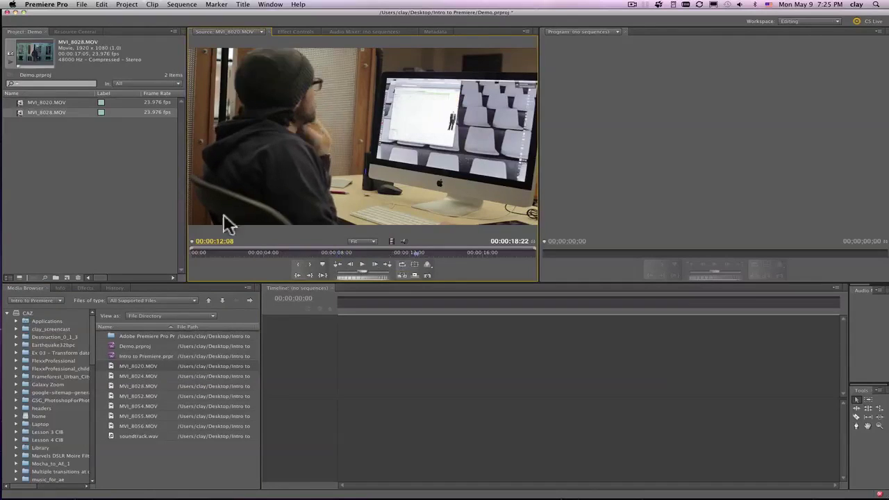
mouse_move(298, 254)
left_mouse_down()
mouse_move(324, 260)
mouse_move(313, 257)
left_mouse_up()
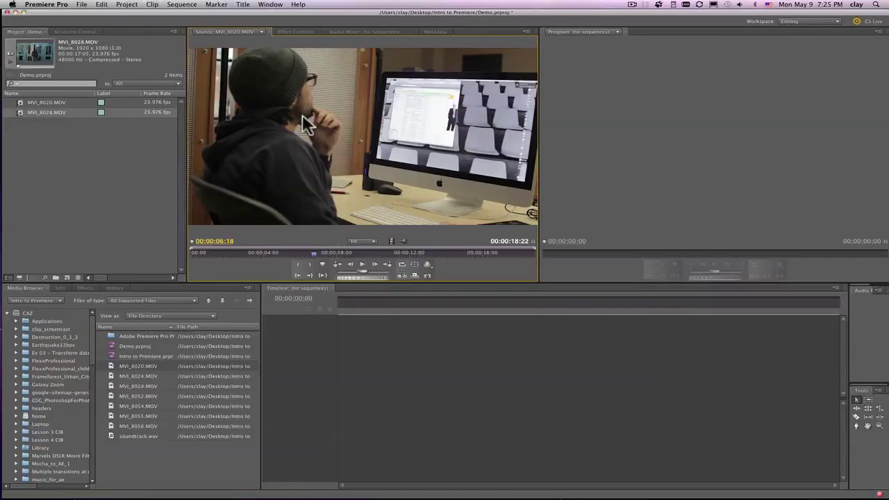
left_click_drag(320, 109, 43, 144)
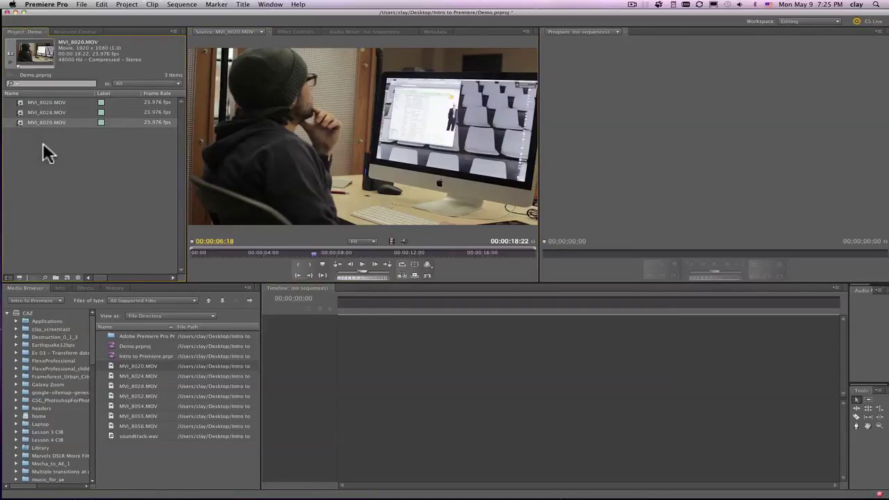
left_click(267, 31)
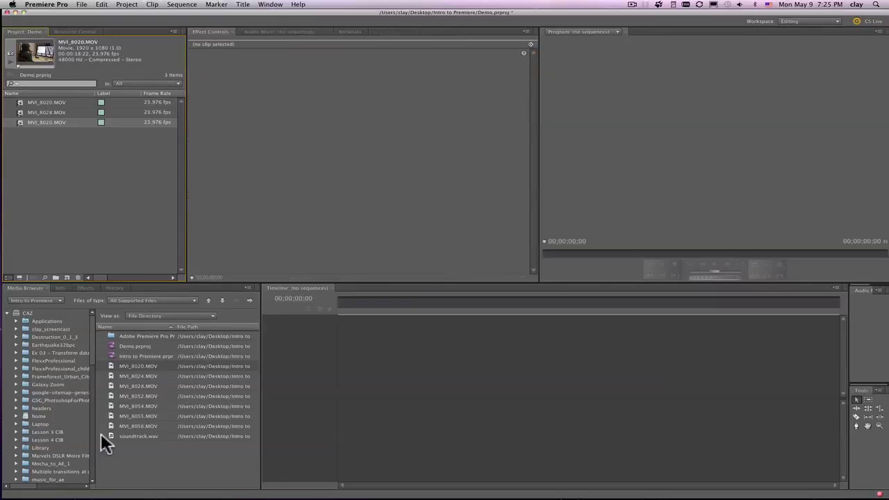
Import MVI_8054.MOV through the Media Browser and check the clips in the project one by one.
left_click(110, 406)
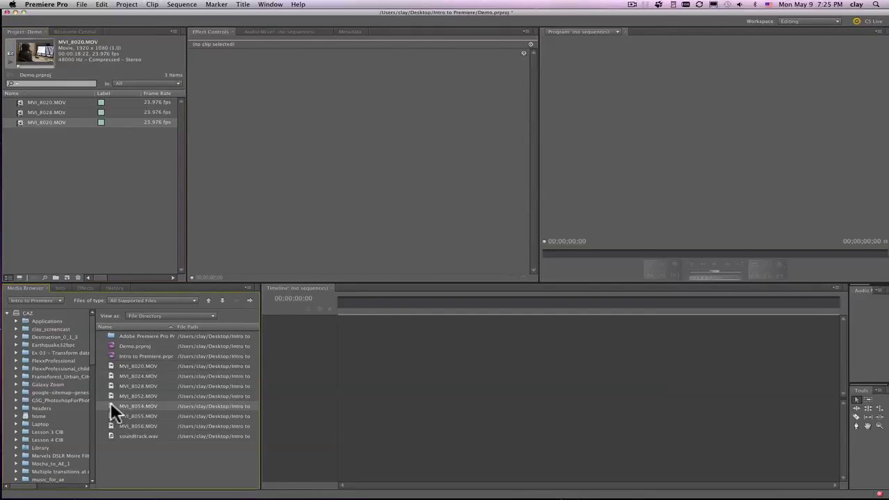
right_click(111, 405)
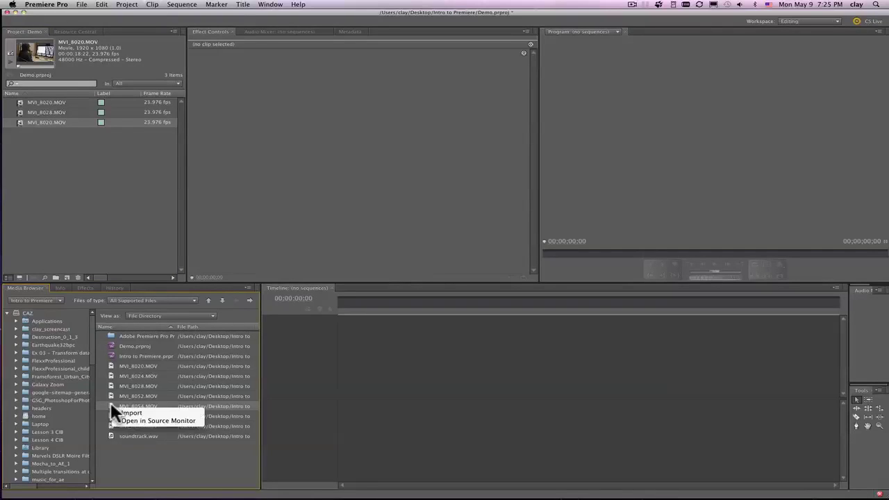
left_click(118, 411)
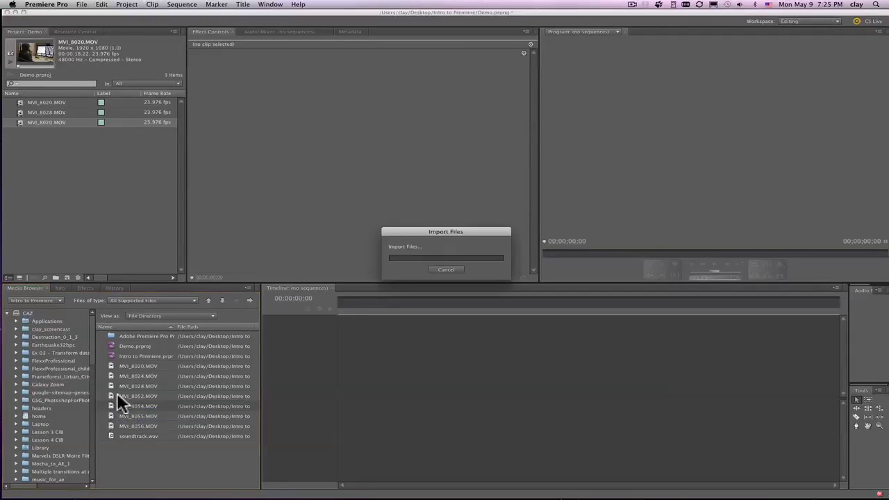
left_click(20, 123)
left_click(20, 112)
left_click(20, 103)
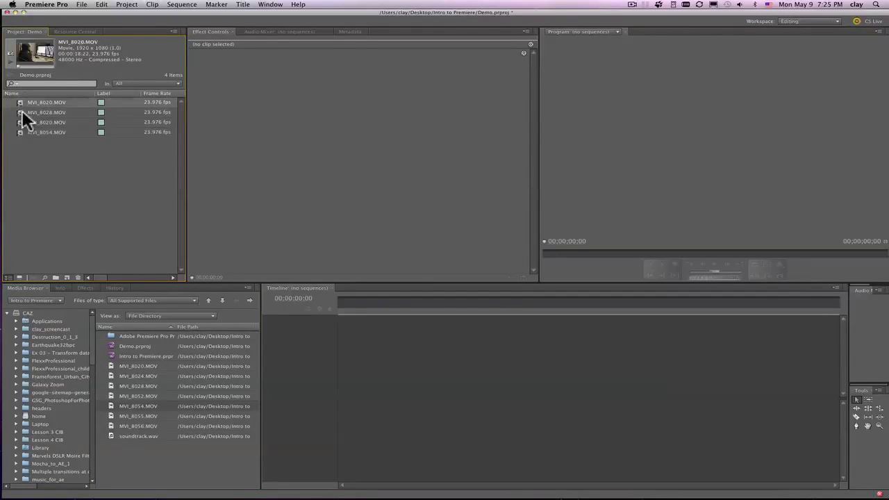
left_click(20, 112)
left_click(22, 122)
left_click(20, 132)
Import MVI_8054.MOV, MVI_8055.MOV, MVI_8056.MOV and soundtrack.wav together from the Intro to Premiere folder into the project.
double_click(22, 145)
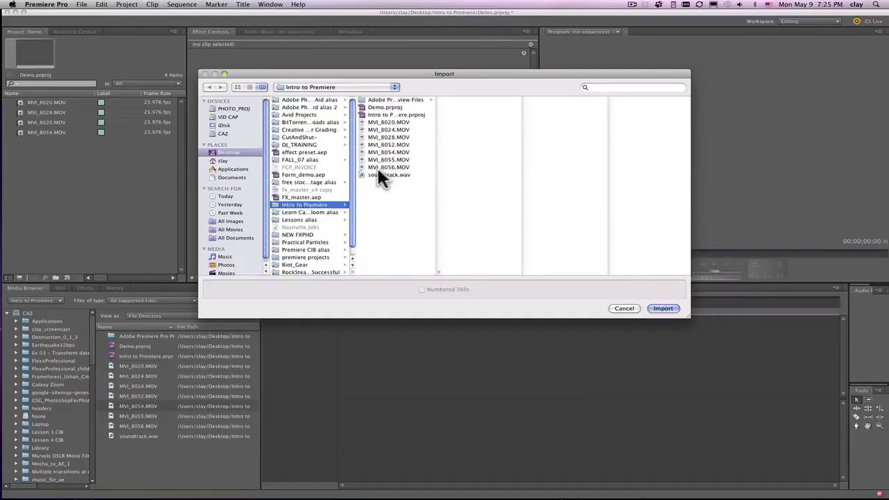
left_click(379, 167)
left_click(379, 152)
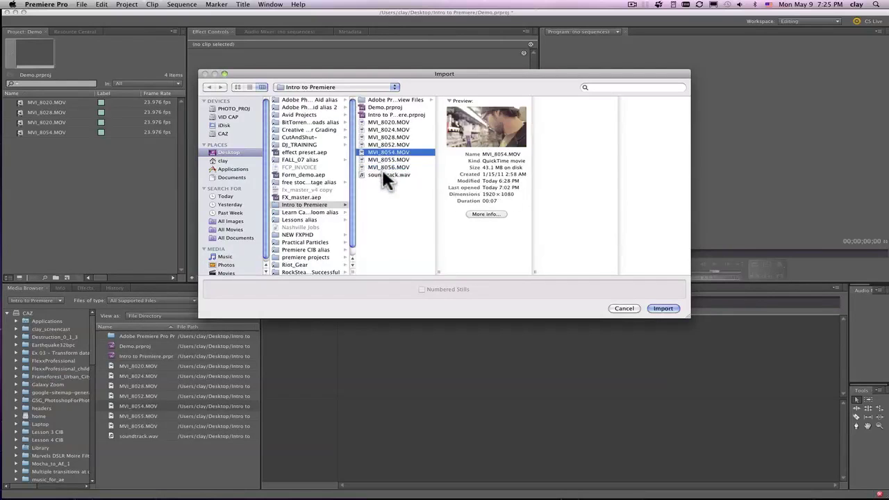
left_click(382, 175, "shift")
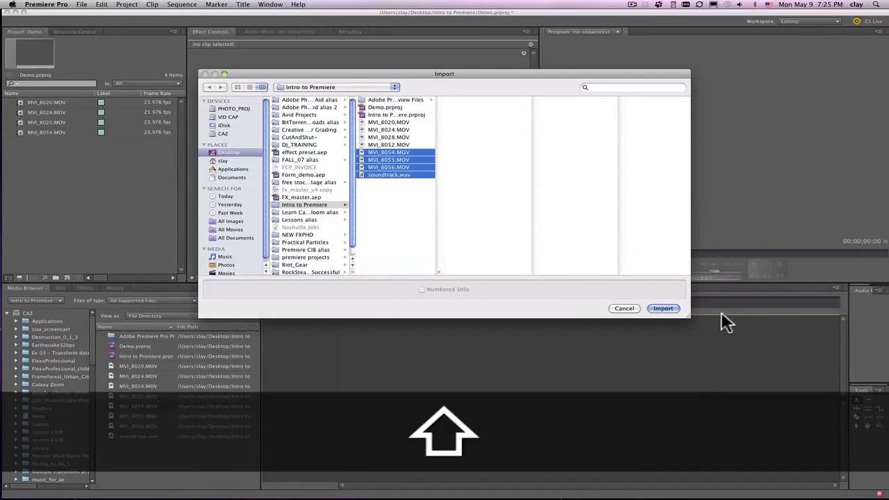
left_click(664, 308)
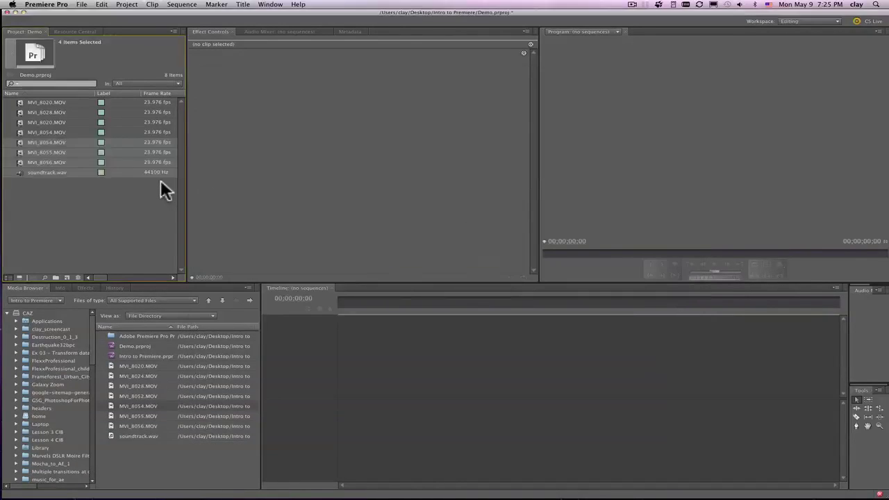
left_click(48, 200)
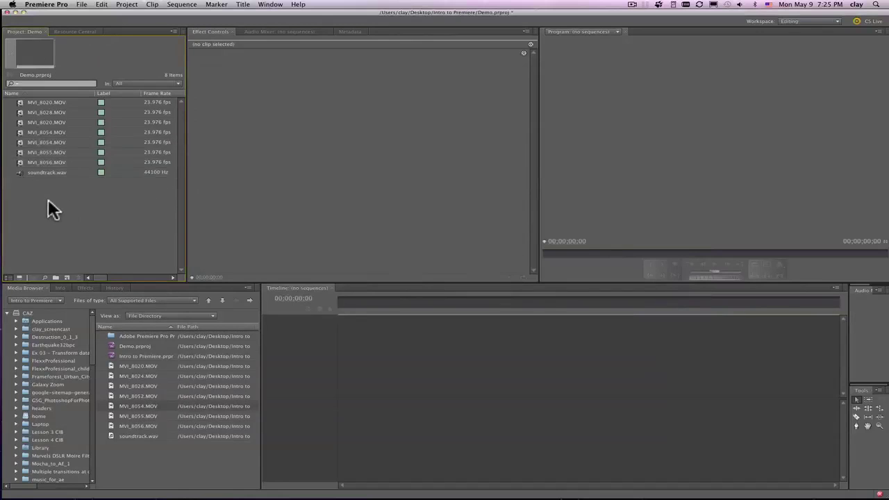
Preview MVI_8055.MOV in the Source Monitor and create a new sequence matching that clip's settings.
left_click(23, 173)
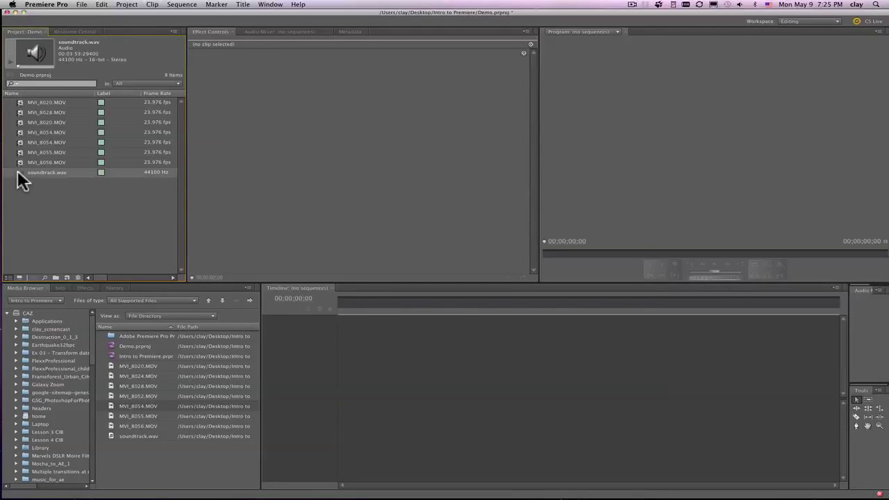
double_click(18, 152)
left_click(19, 132)
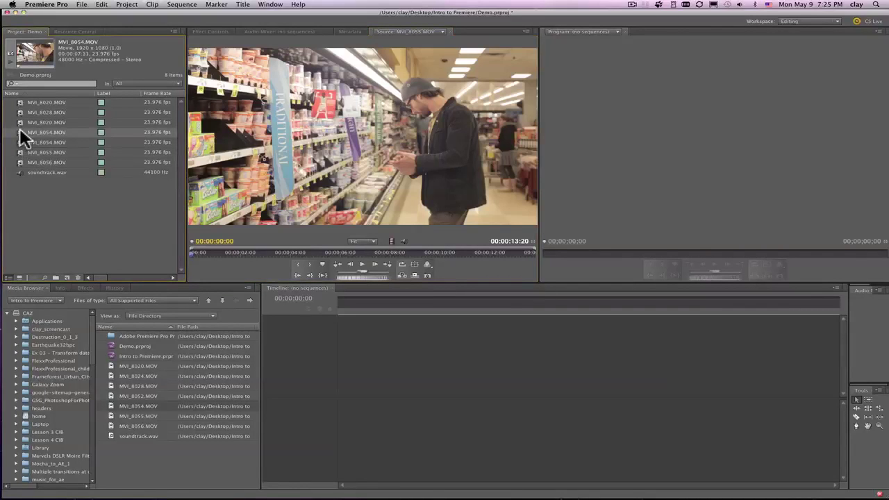
left_click(18, 153)
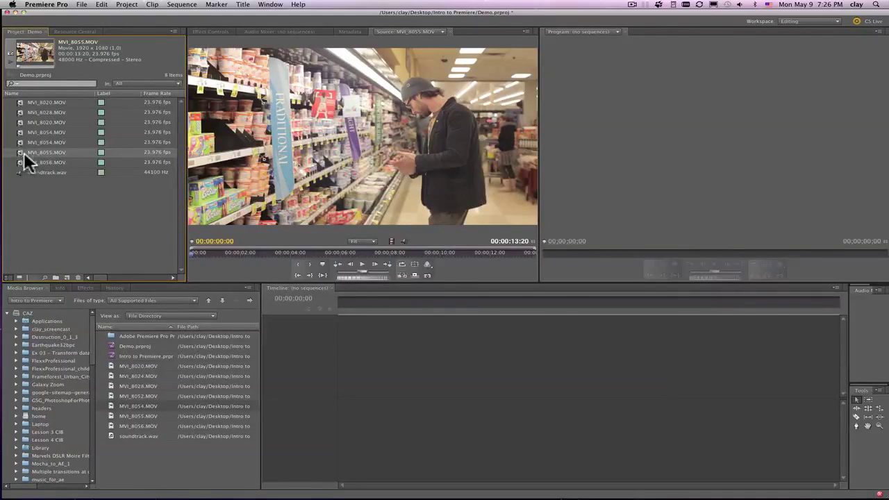
left_click_drag(20, 159, 68, 278)
left_click_drag(68, 277, 68, 276)
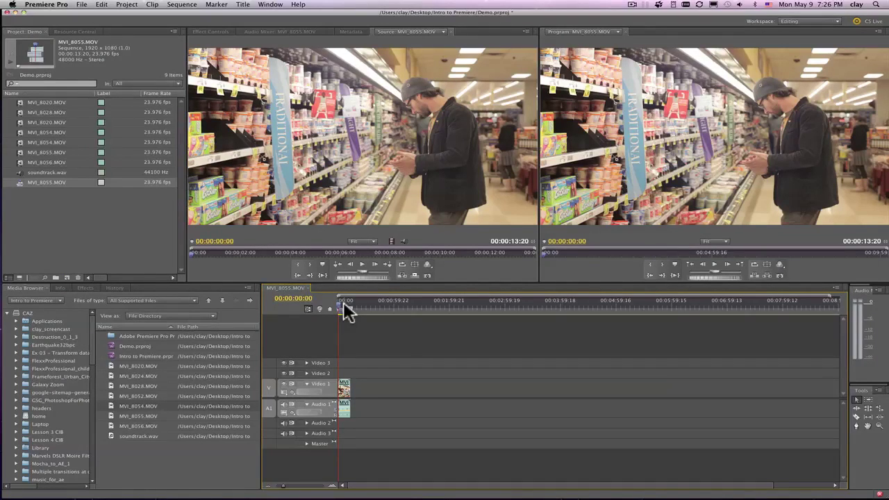
Fit the whole sequence in the timeline, scrub through it and play it in the Program Monitor.
key("backslash")
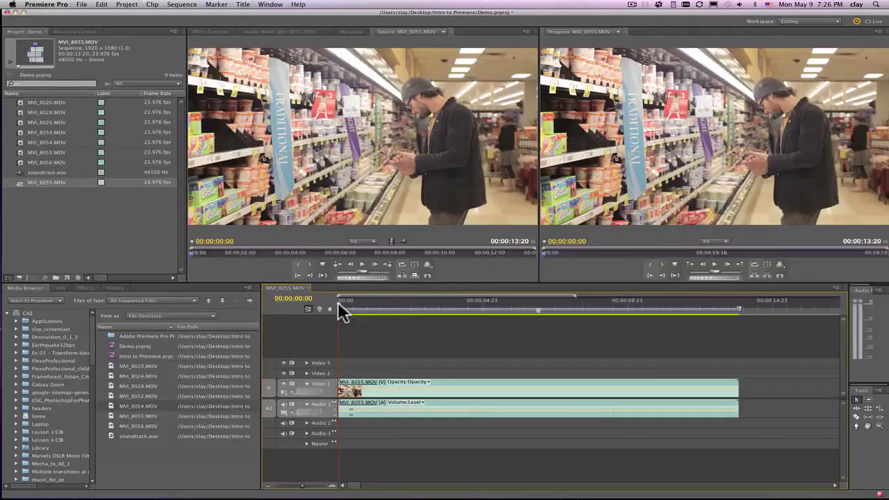
left_click_drag(338, 305, 447, 295)
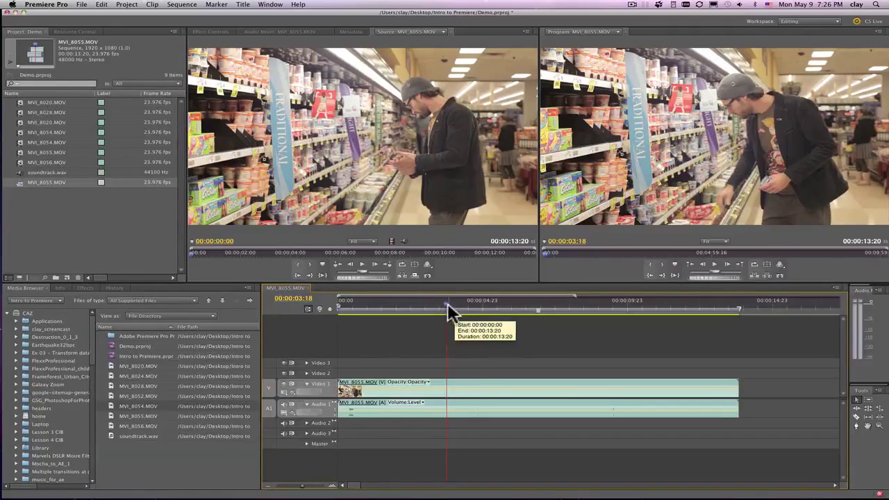
left_click_drag(450, 303, 484, 300)
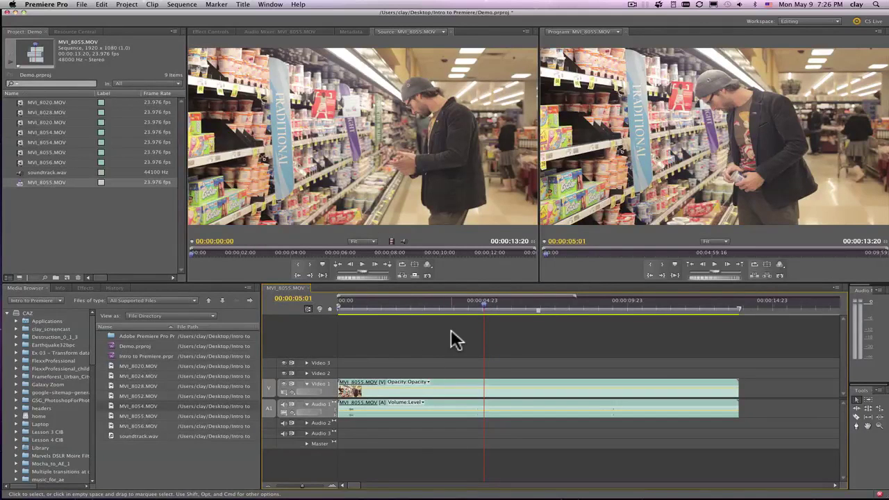
left_click(714, 265)
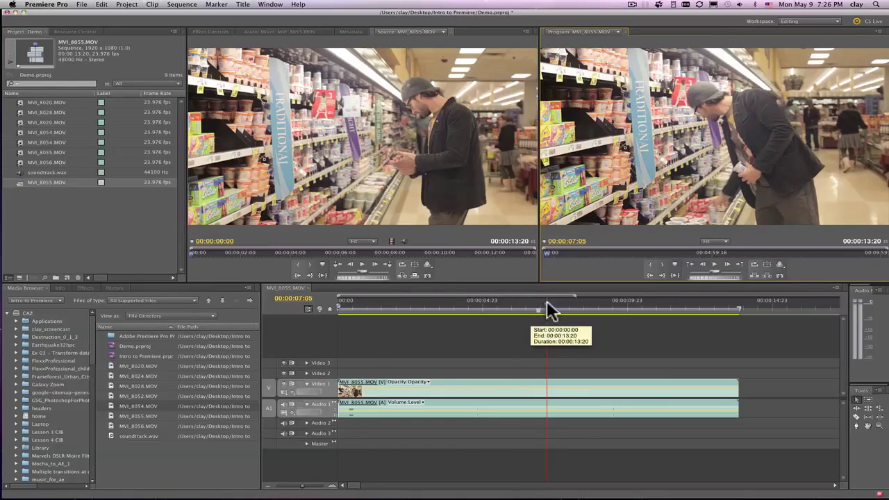
left_click_drag(546, 309, 515, 309)
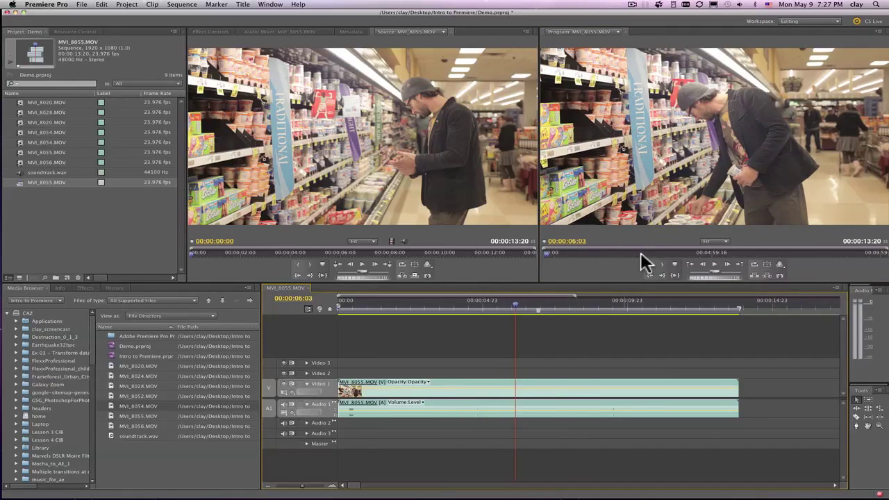
left_click_drag(641, 254, 523, 271)
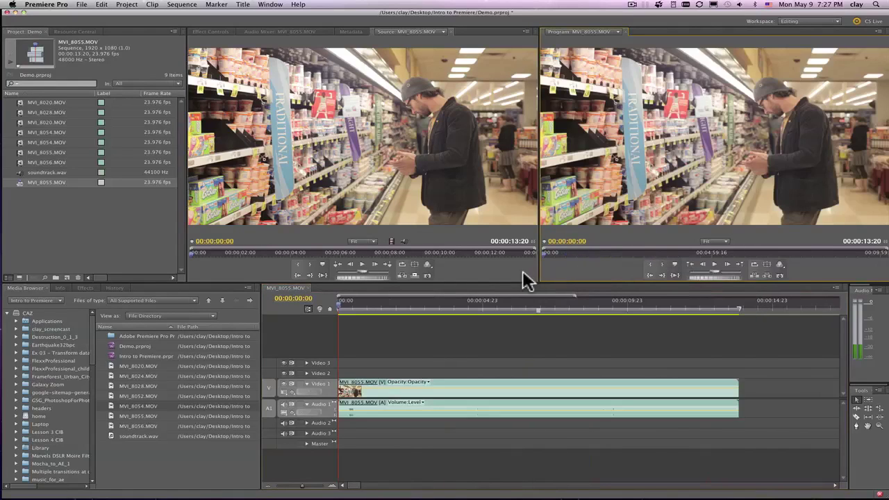
left_click(716, 262)
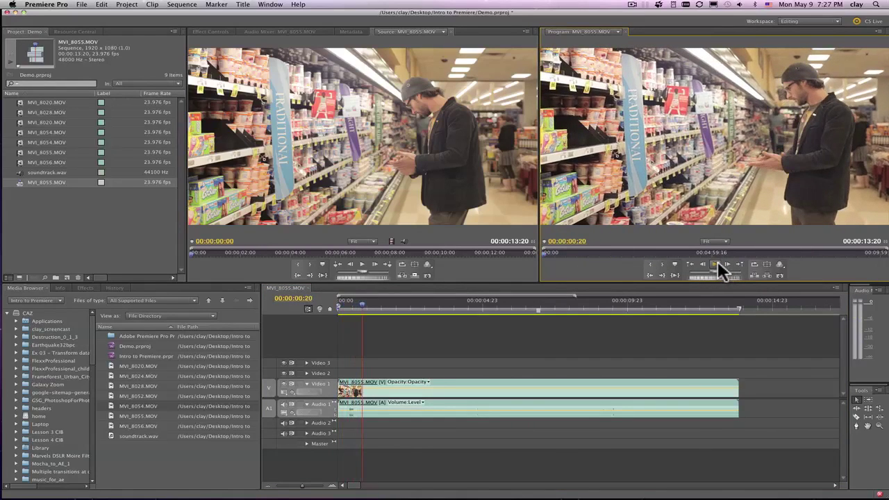
left_click(719, 264)
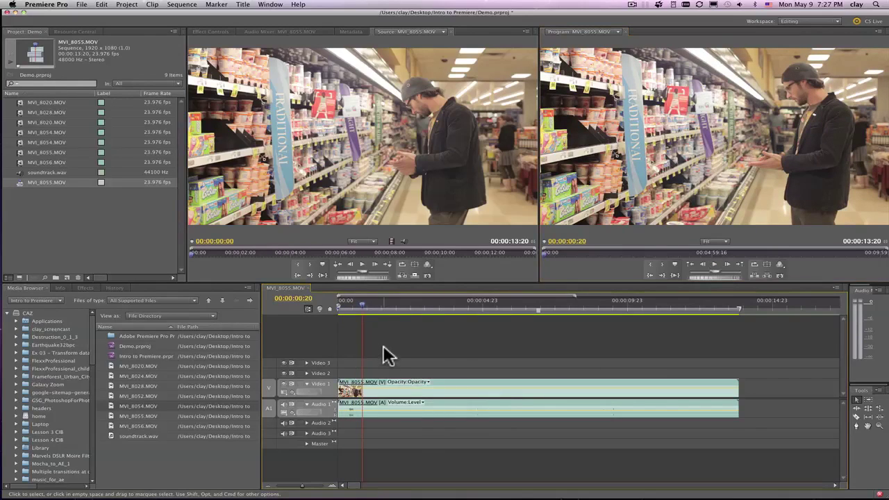
Delete the full MVI_8055.MOV clip with its audio from the timeline and make the Source Monitor active.
left_click_drag(384, 346, 420, 427)
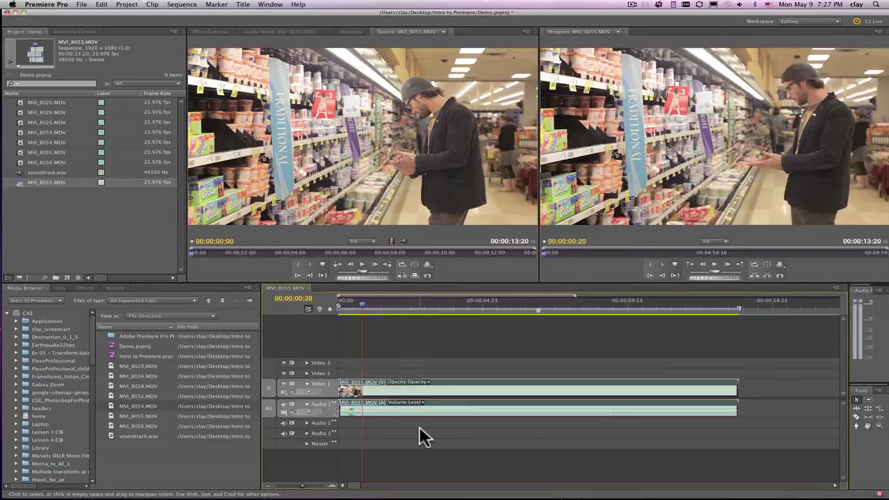
key("Delete")
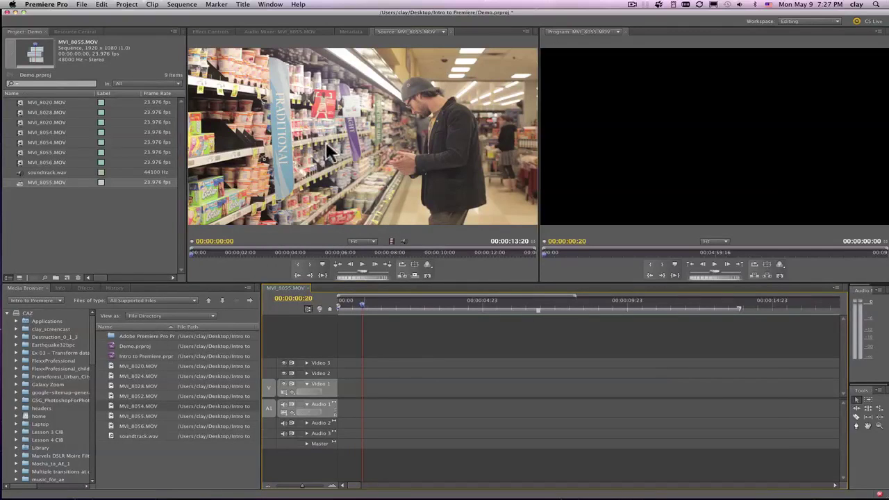
left_click(267, 241)
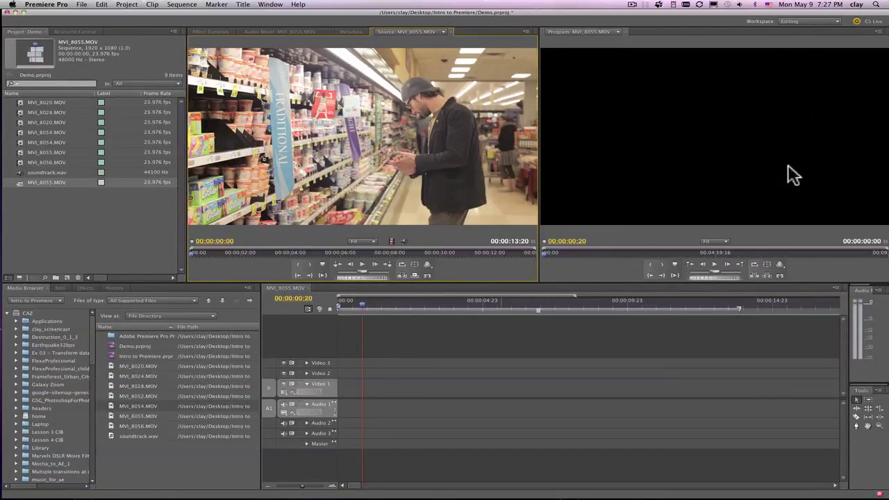
Mark MVI_8055.MOV from 00:00:00:22 to 00:00:08:15 in the Source Monitor and place only its video at the start of Video 1.
left_click_drag(226, 253, 213, 253)
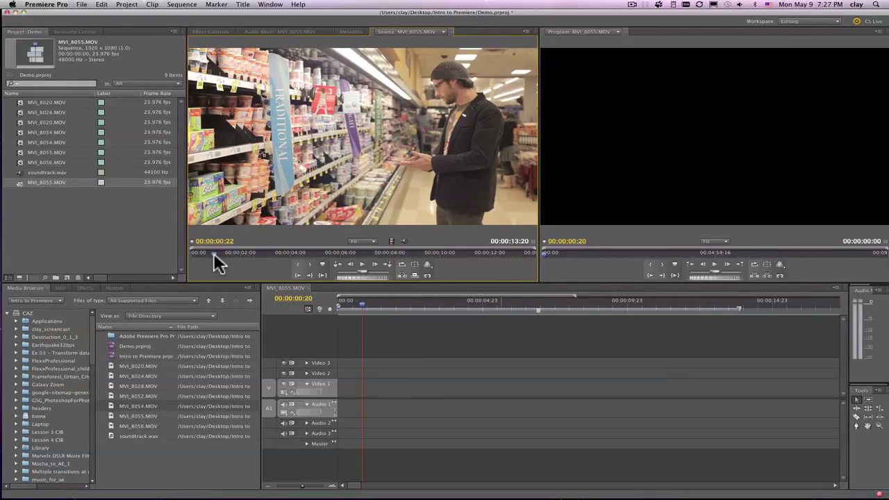
key("i")
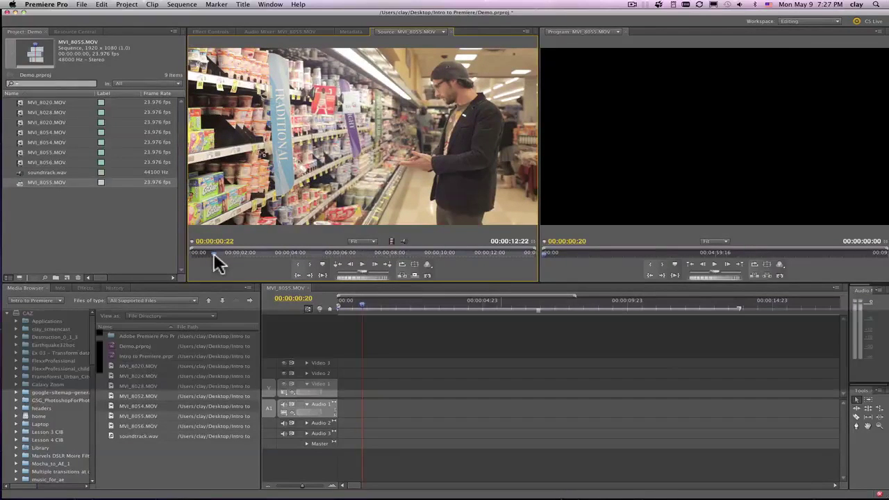
left_click(299, 265)
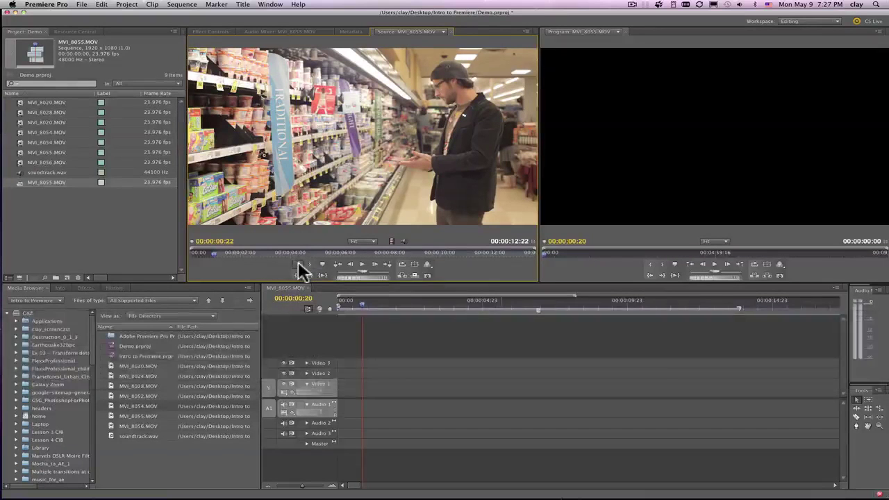
left_click_drag(283, 253, 405, 253)
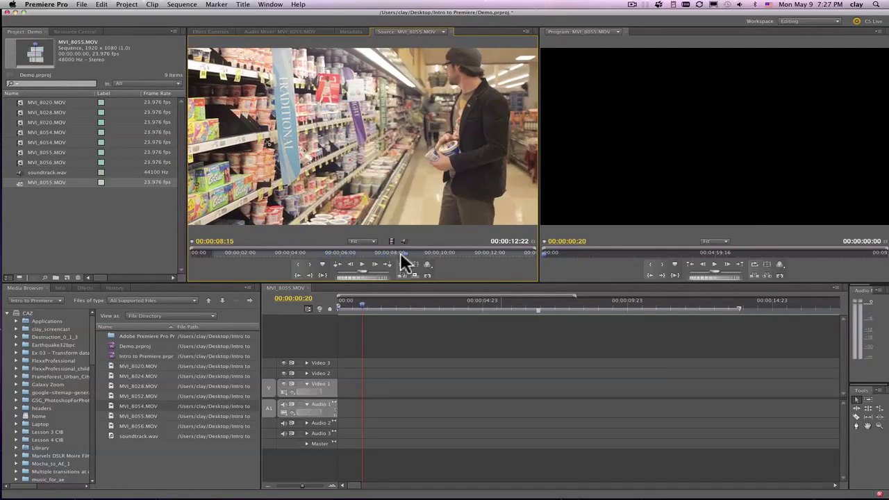
left_click(309, 266)
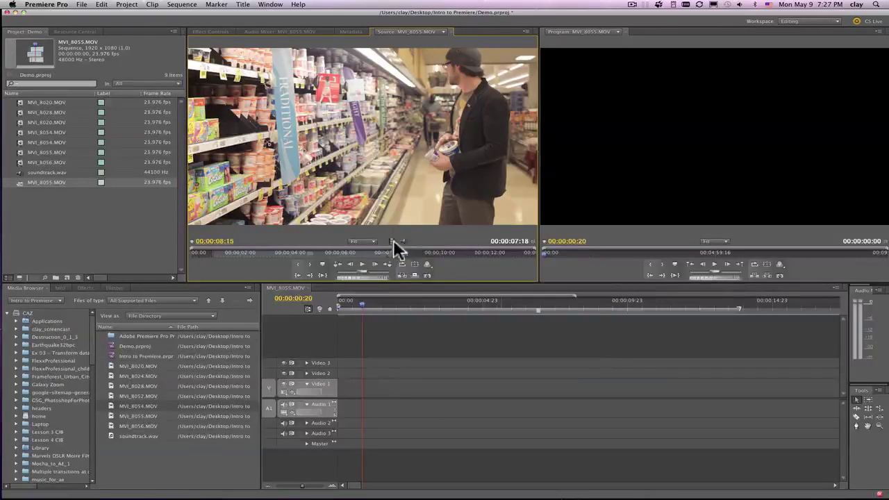
left_click_drag(393, 241, 339, 391)
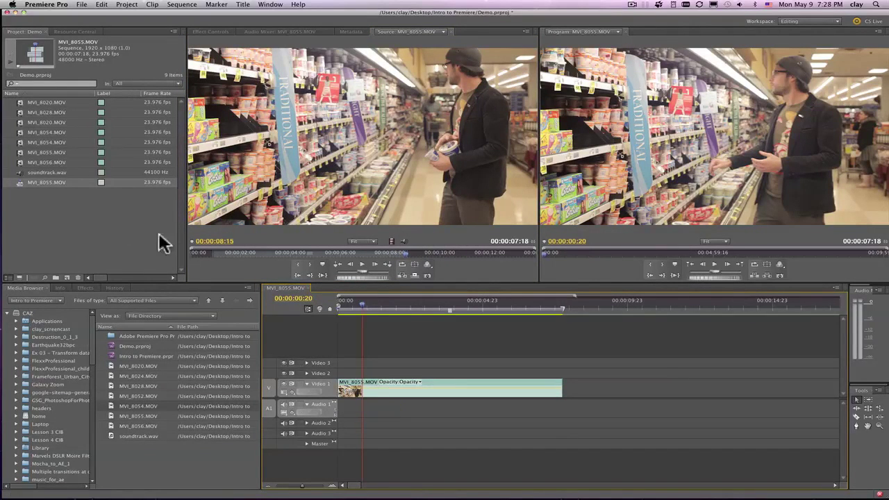
Set soundtrack.wav's Out point at 00;00;30;28, place its audio at the start of Audio 1 and preview the sequence.
left_click(22, 174)
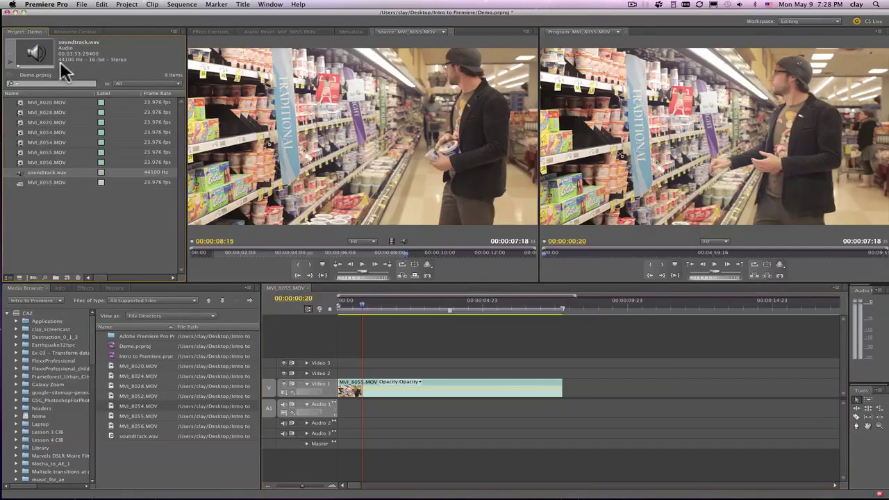
double_click(20, 172)
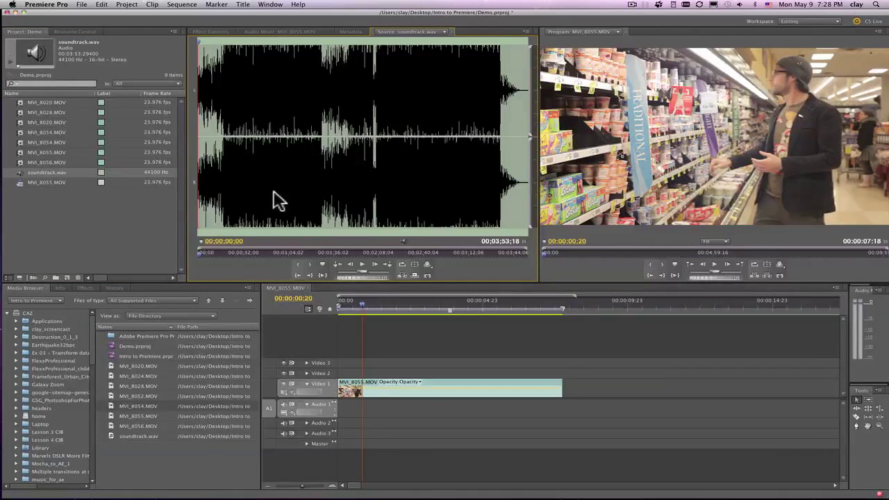
left_click(241, 252)
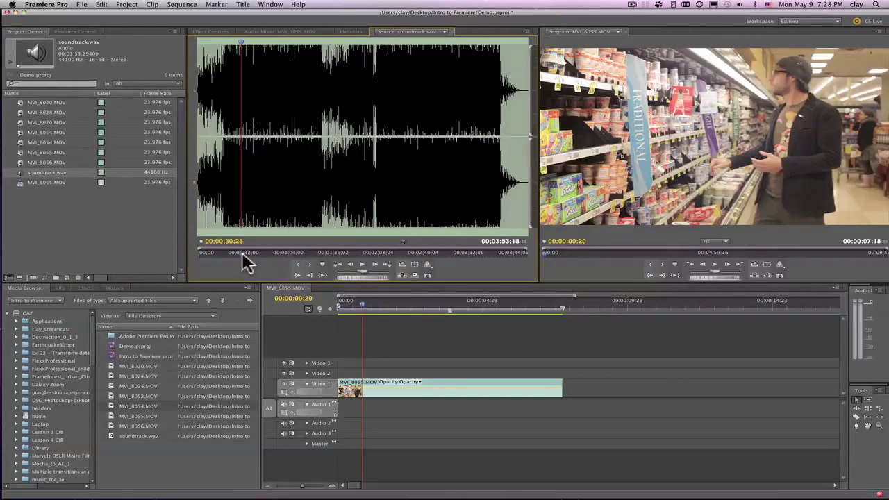
key("o")
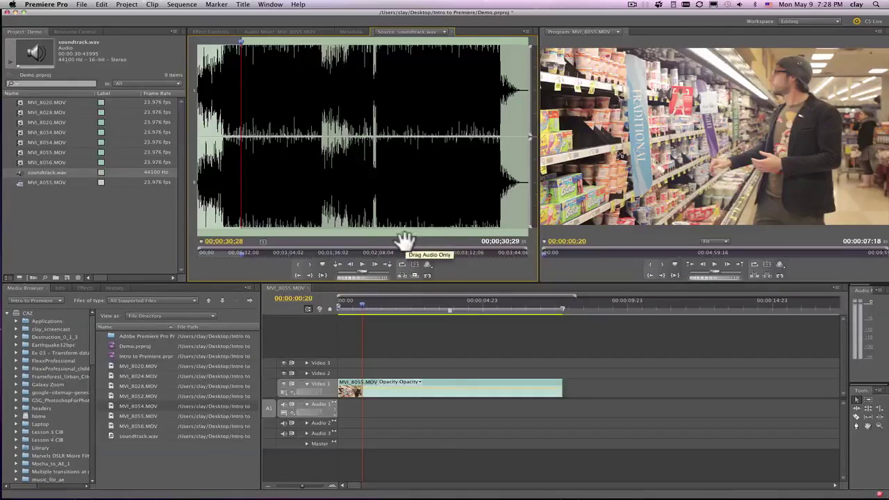
left_click_drag(405, 241, 327, 405)
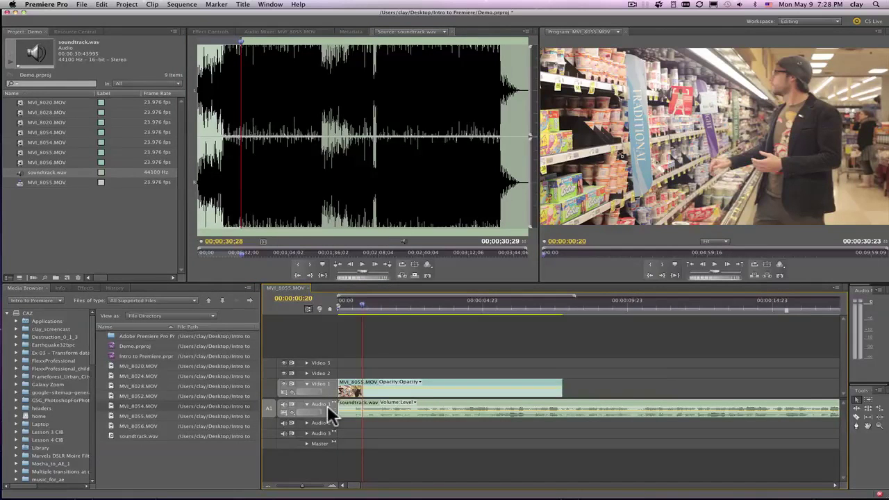
key("space")
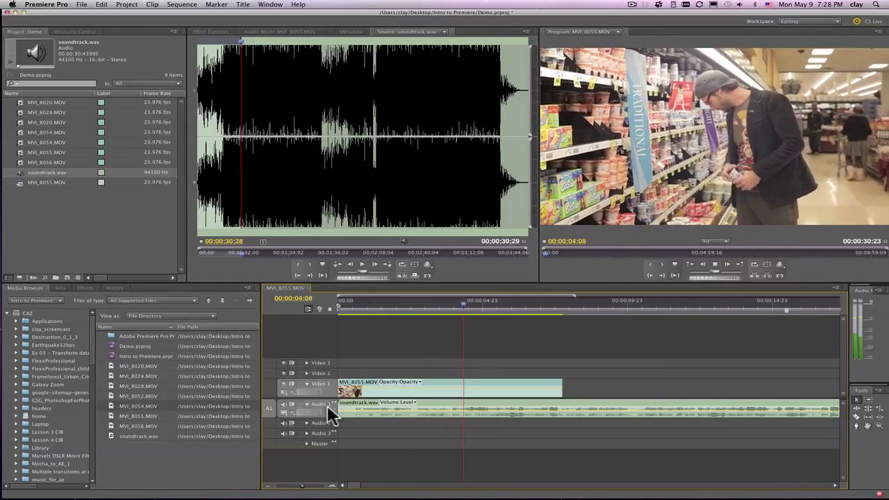
key("space")
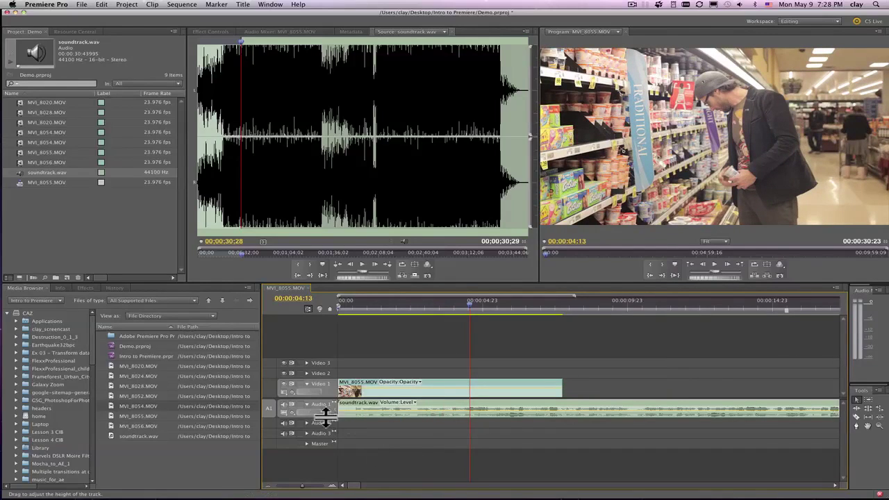
Increase the Audio 1 track height, lower soundtrack.wav's volume line to about -0.92 dB and play the sequence.
left_click_drag(325, 417, 328, 443)
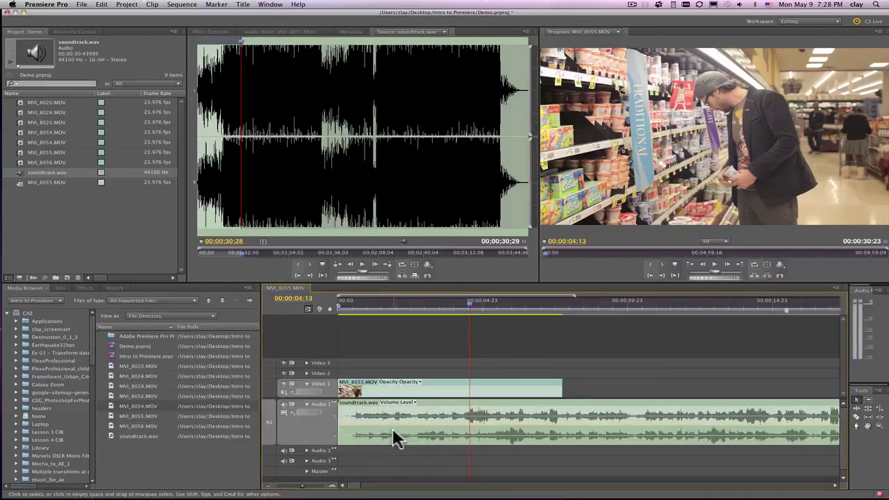
left_click_drag(390, 432, 391, 434)
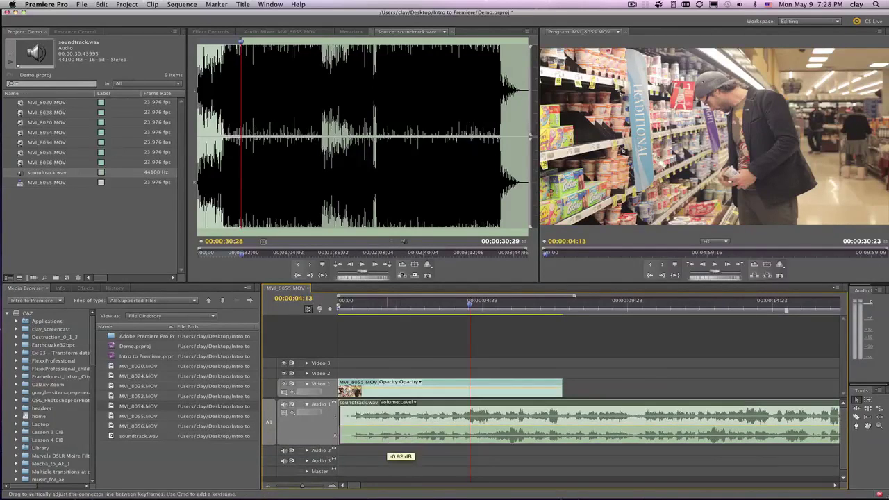
left_click(369, 305)
key("space")
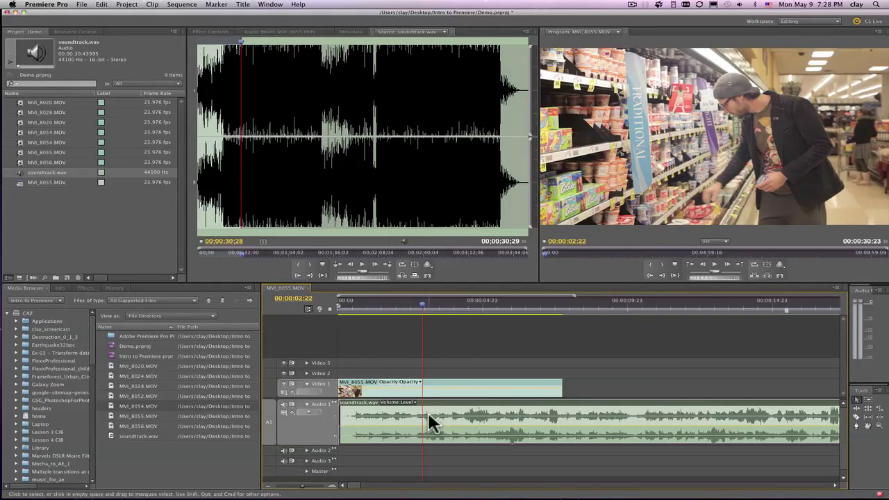
key("space")
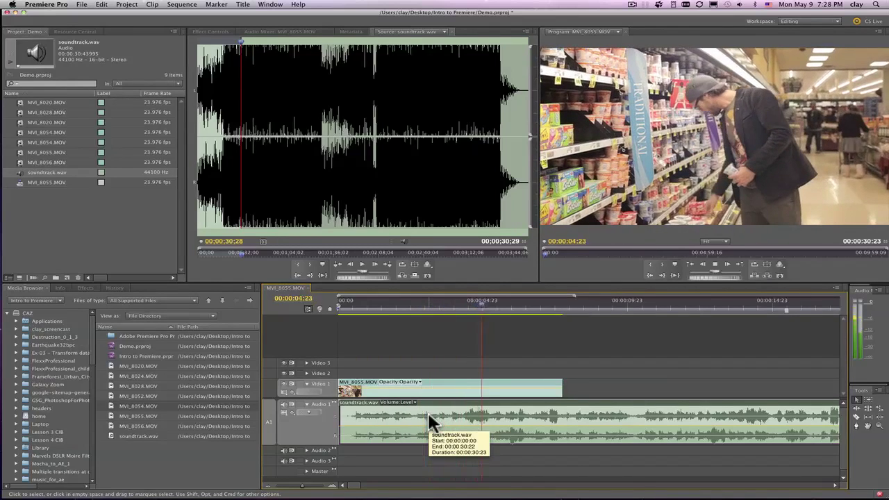
Lower soundtrack.wav's volume line again, by about 1.69 dB, and play the sequence from its start to check the level.
left_click_drag(451, 422, 448, 429)
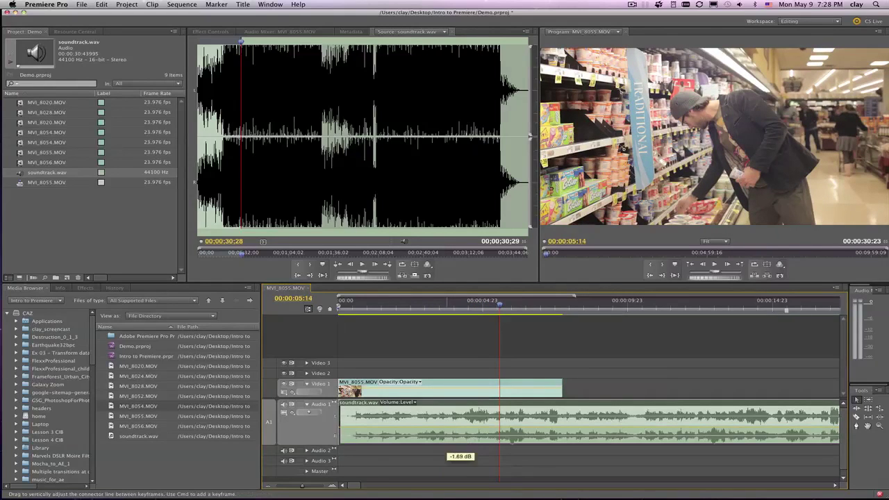
key("space")
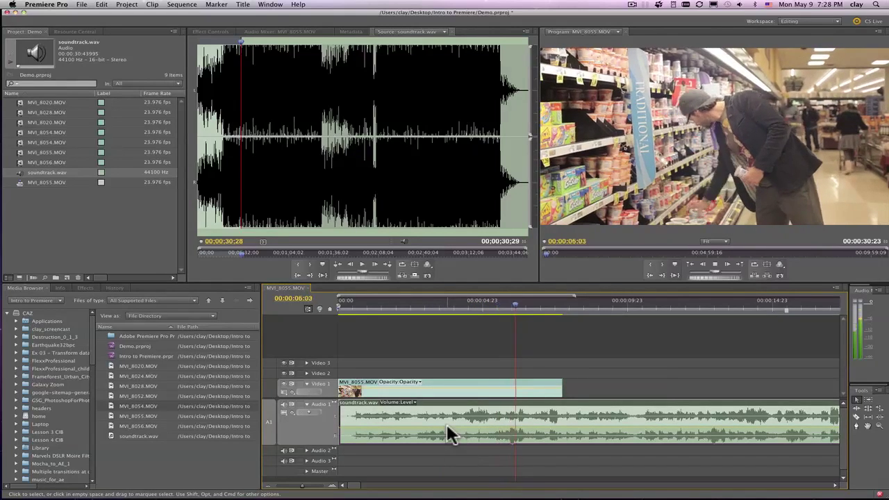
key("space")
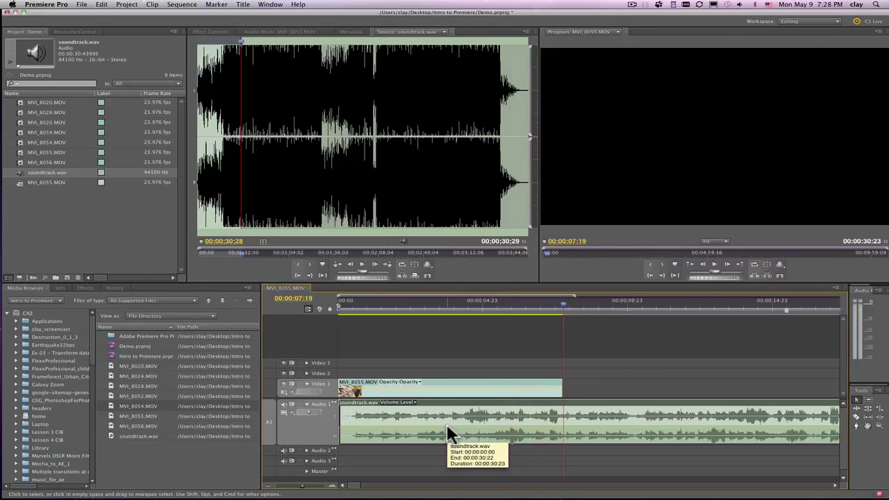
left_click(446, 424)
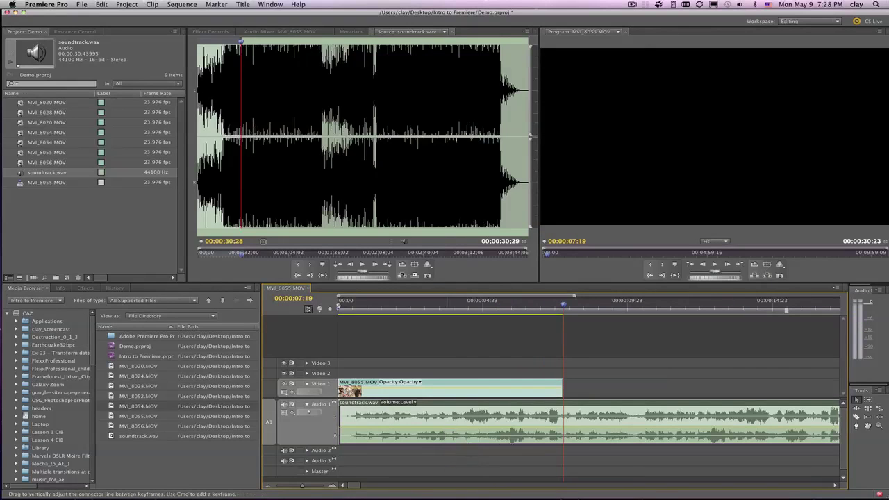
key("space")
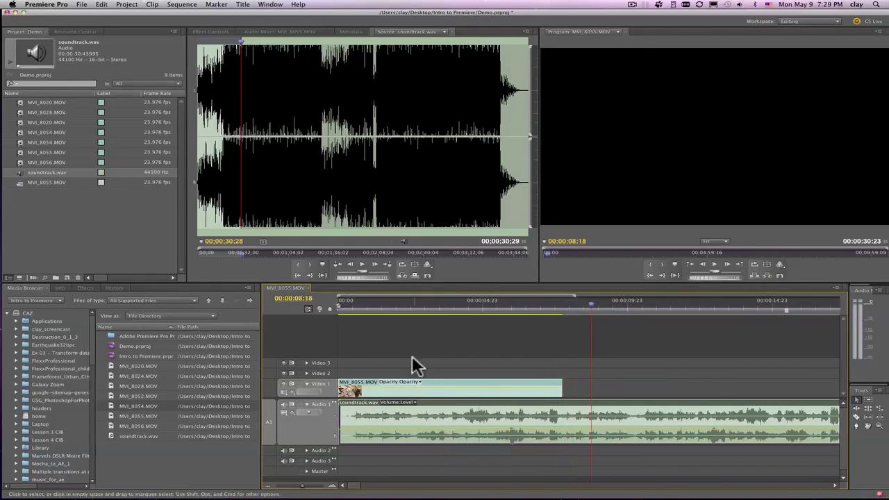
key("Home")
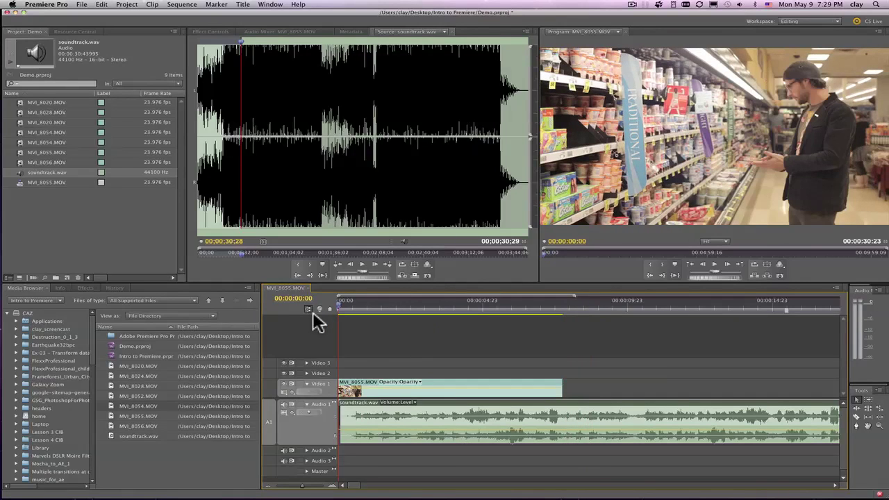
key("space")
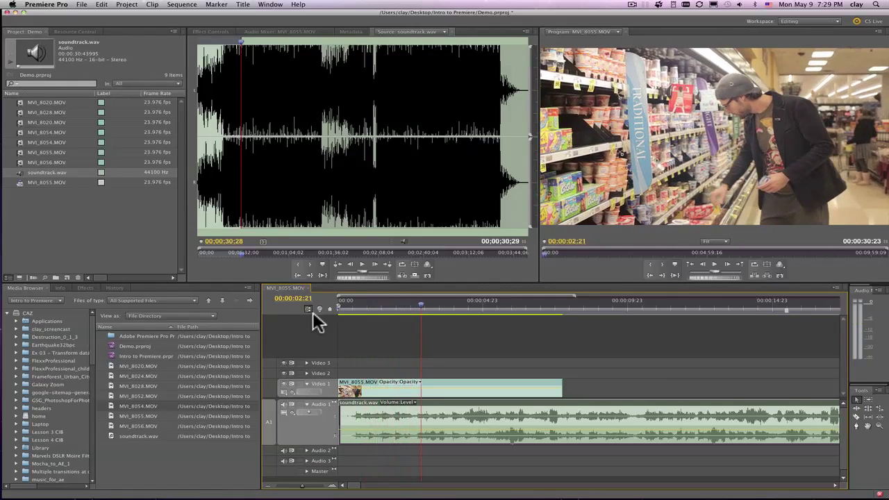
Delete MVI_8055.MOV, both MVI_8054.MOV clips and the lower MVI_8020.MOV from the project, including their clip references in sequences.
left_click(21, 151)
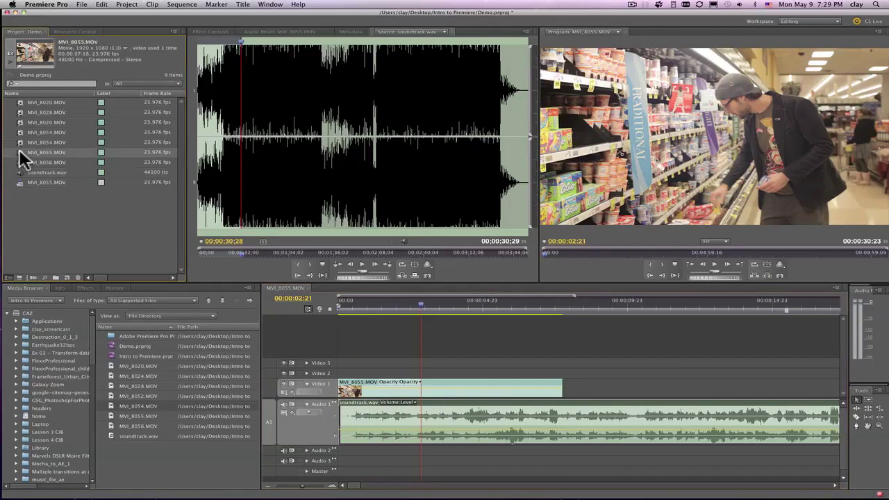
left_click(21, 133)
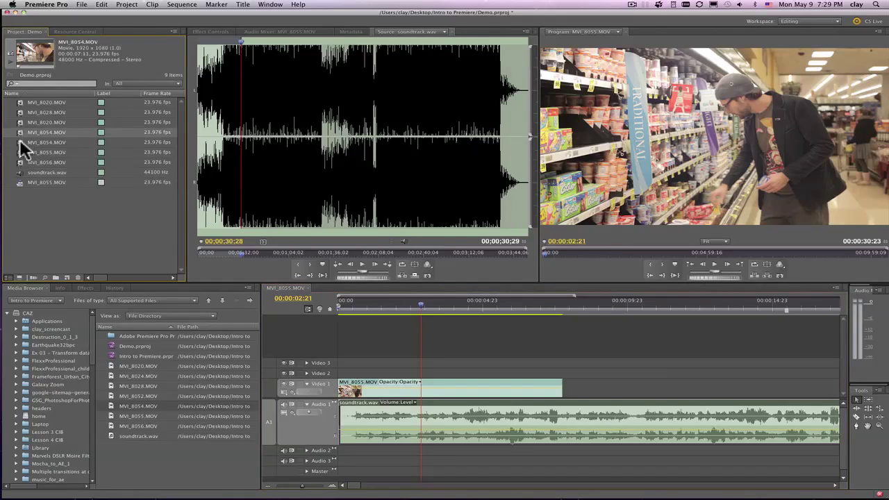
left_click(19, 142)
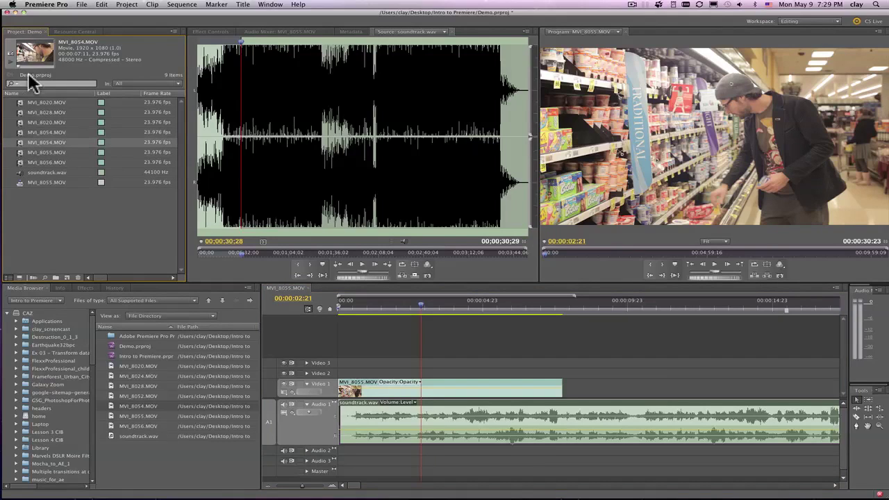
left_click(22, 132)
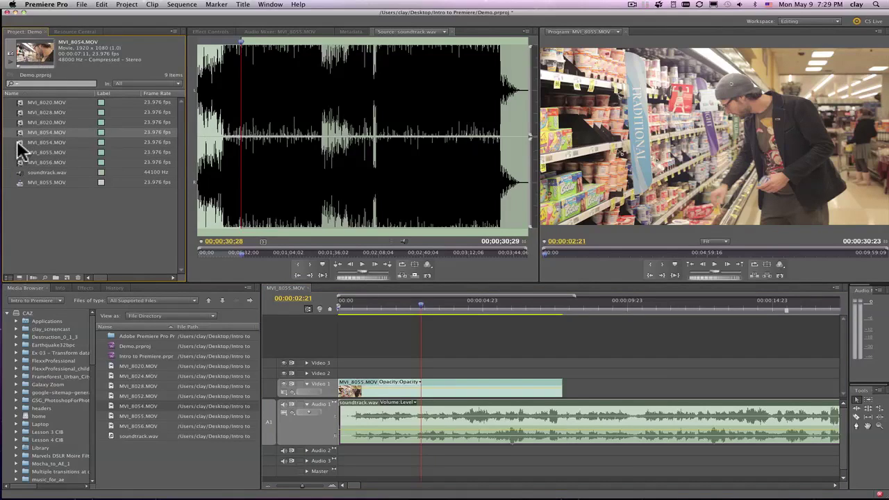
left_click(18, 143)
left_click(21, 153)
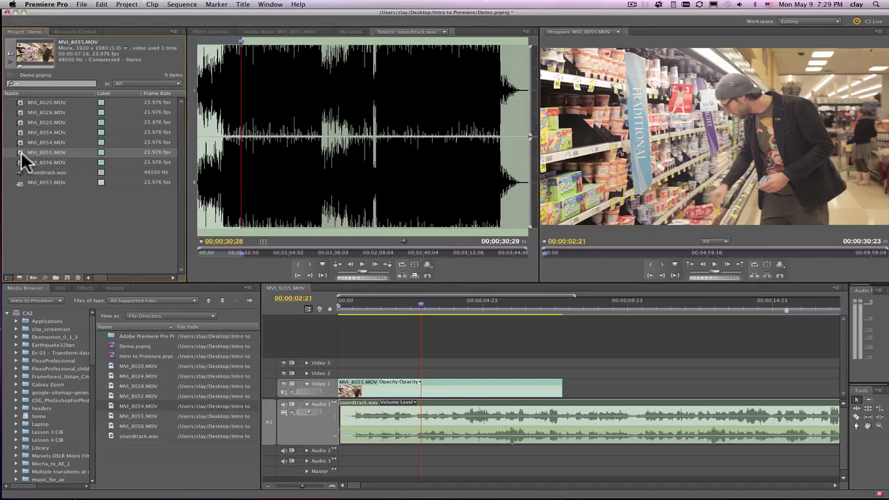
left_click(8, 123, "shift")
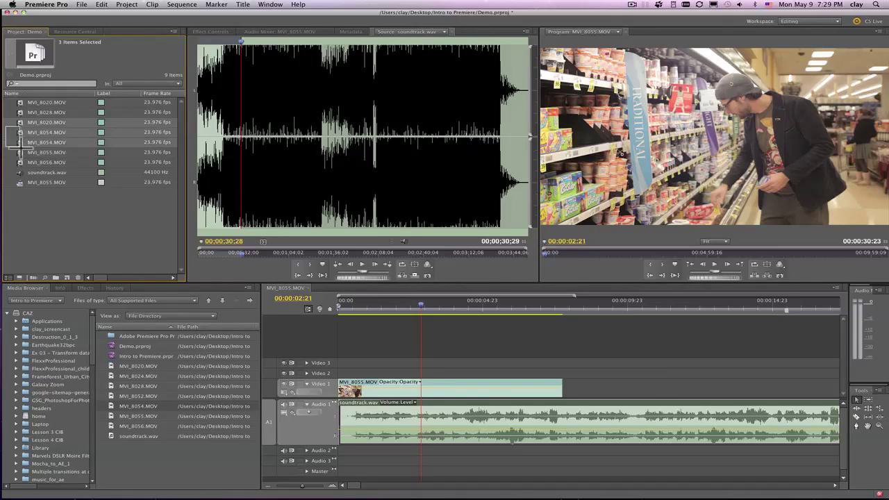
key("Delete")
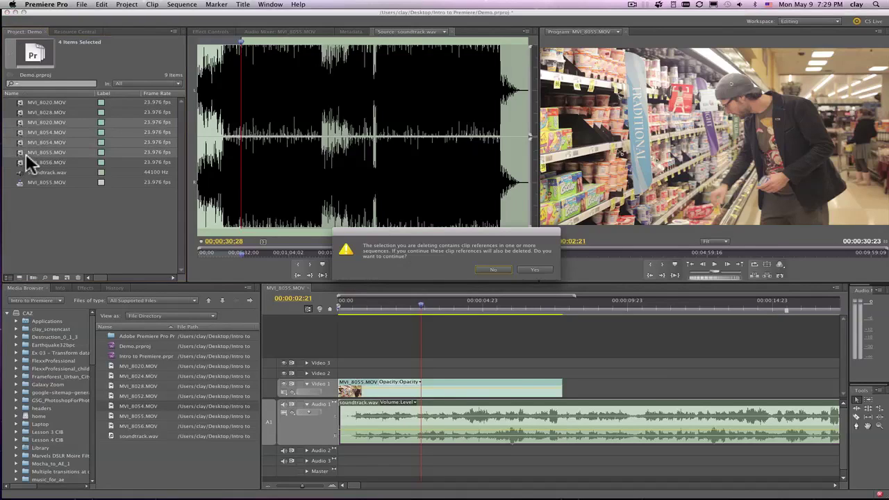
left_click(534, 270)
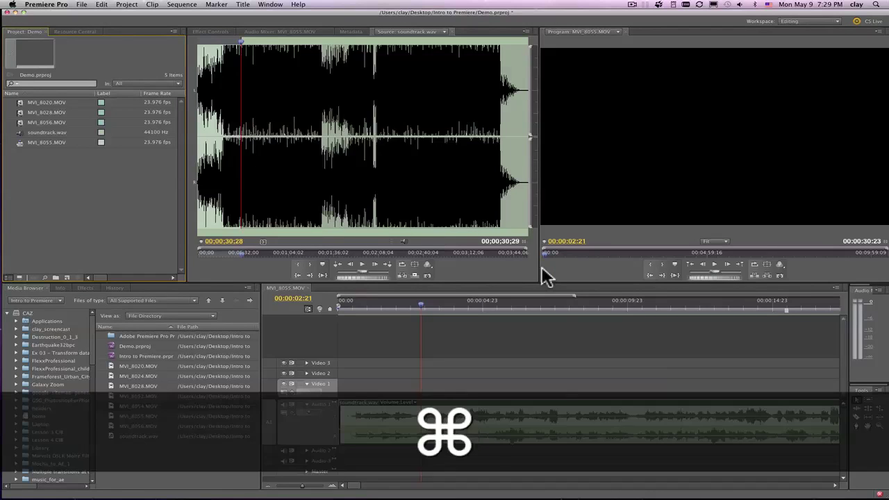
Undo the deletion of the four project clips and deselect them.
key("super+z")
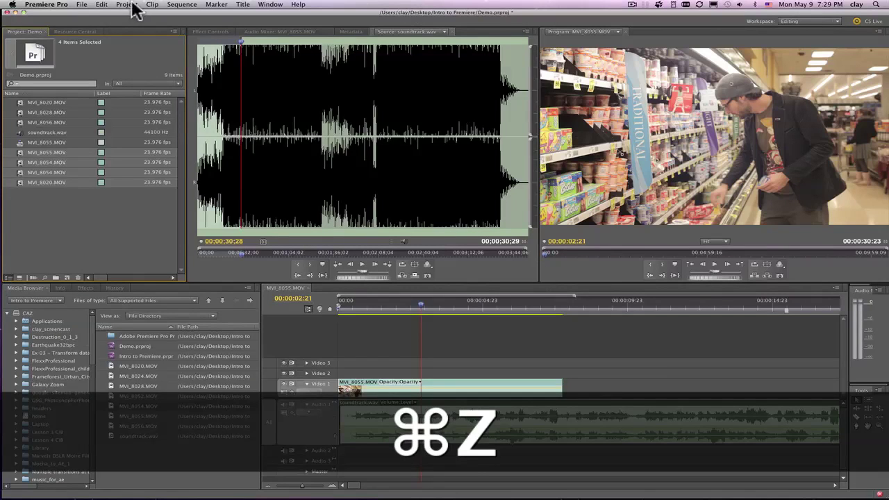
left_click(102, 4)
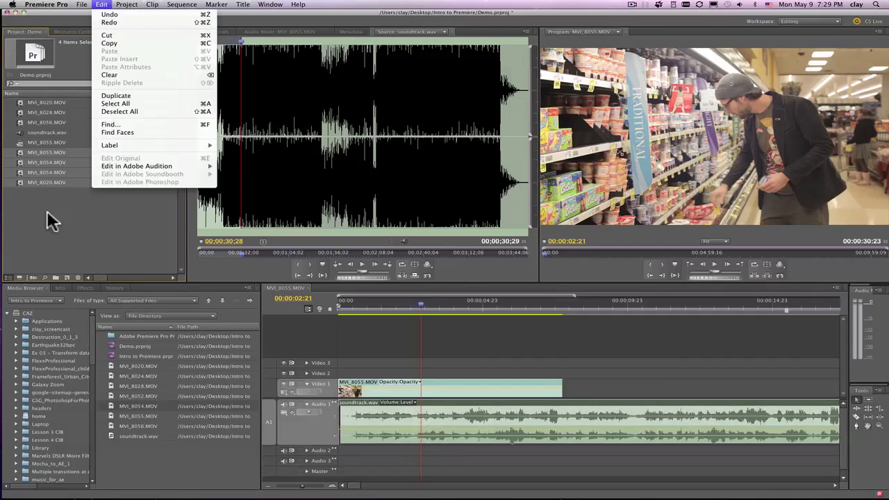
left_click(75, 257)
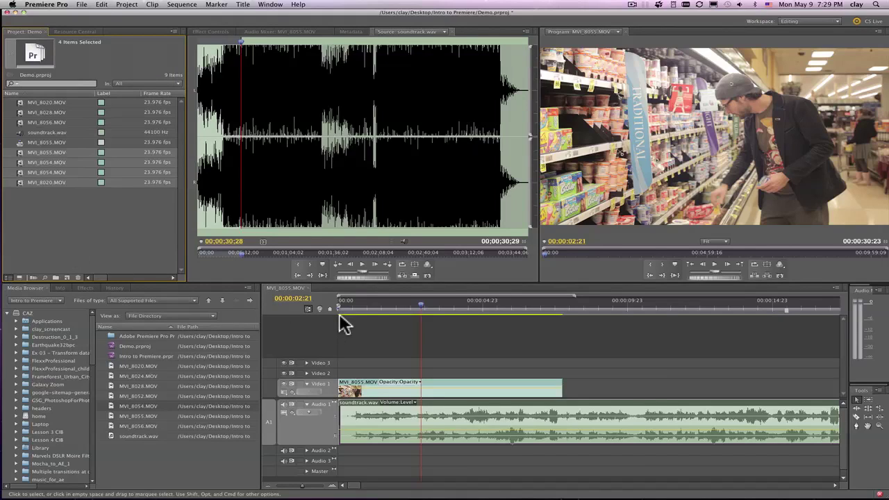
left_click(28, 212)
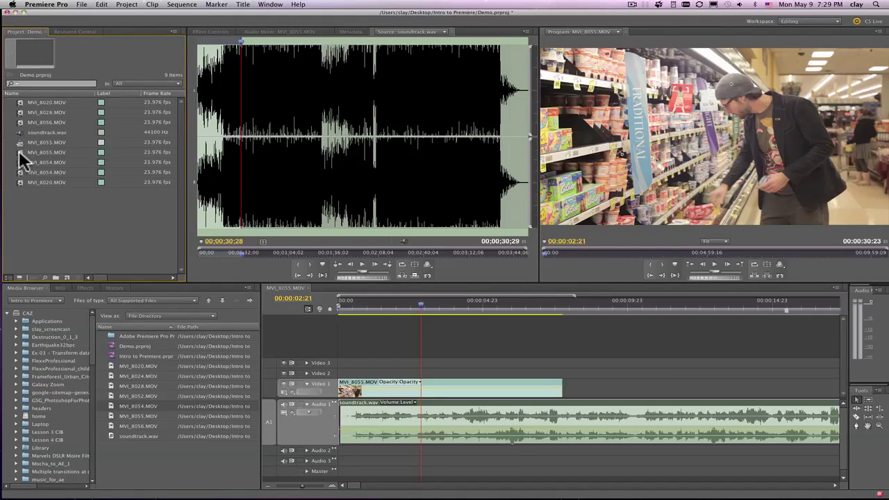
Load MVI_8054.MOV into the Source Monitor and set the sequence playhead to 00:00:02:03.
left_click(20, 153)
left_click(20, 161)
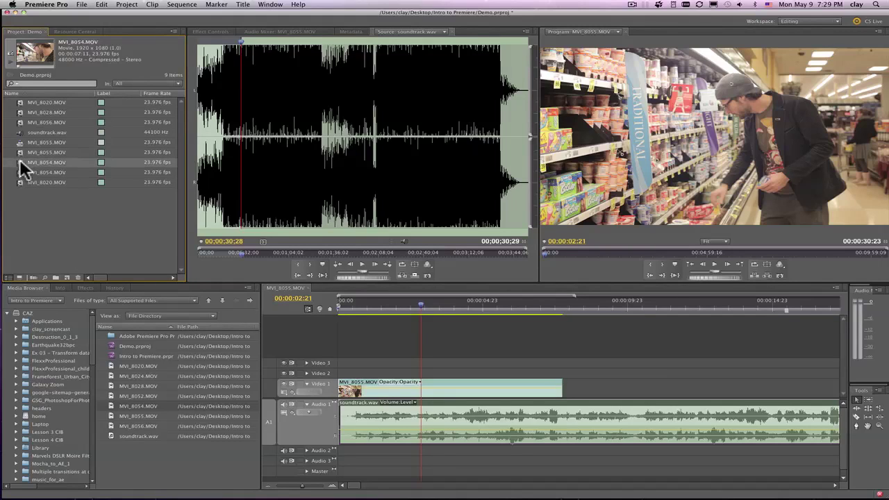
double_click(20, 162)
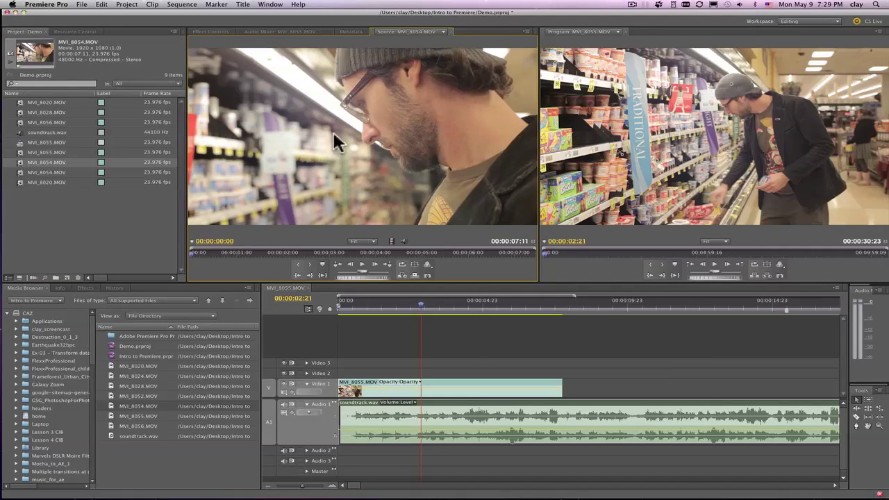
left_click(219, 252)
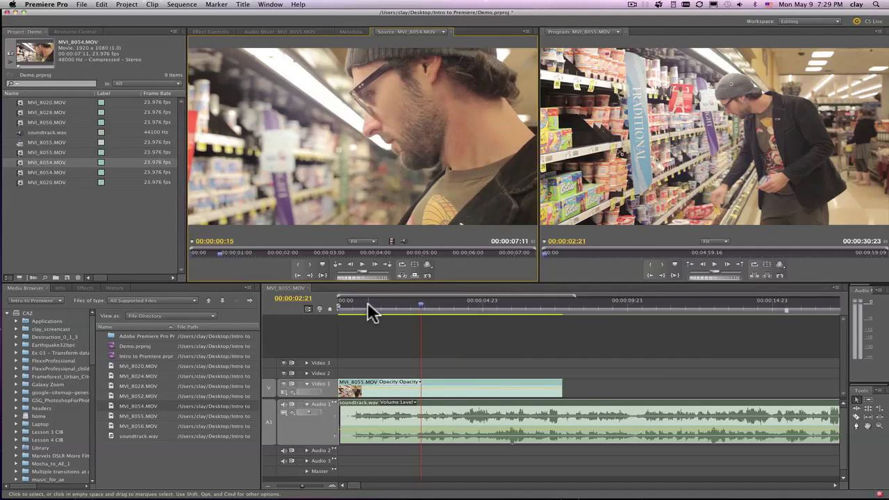
left_click_drag(368, 304, 403, 304)
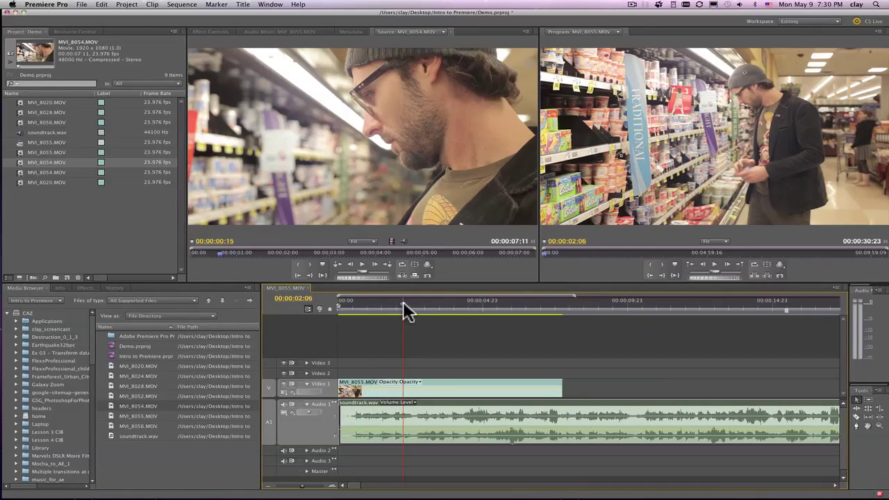
left_click_drag(404, 303, 400, 303)
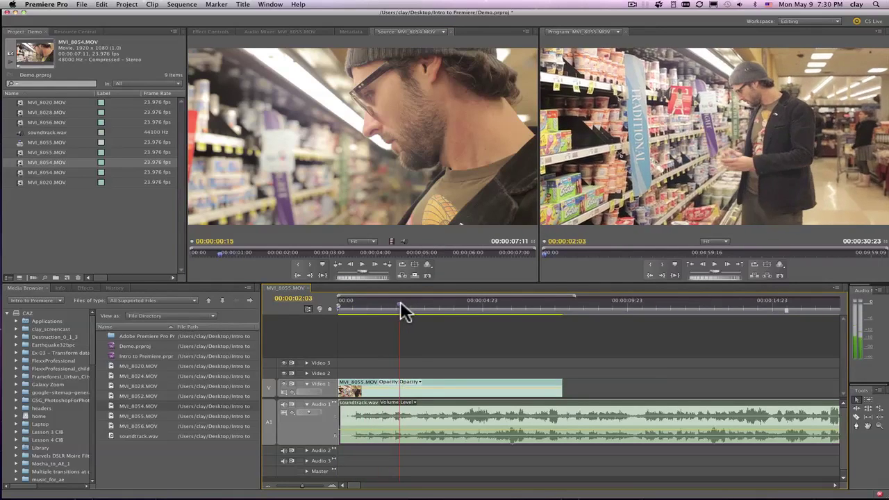
Mark MVI_8054.MOV's In point at 00:00:02:07 and its Out point at 00:00:04:03 in the Source Monitor.
left_click_drag(217, 252, 296, 251)
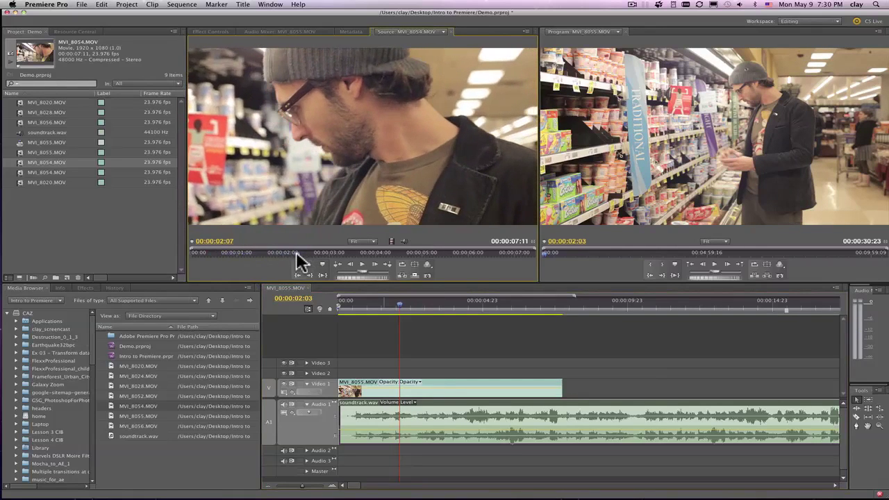
key("i")
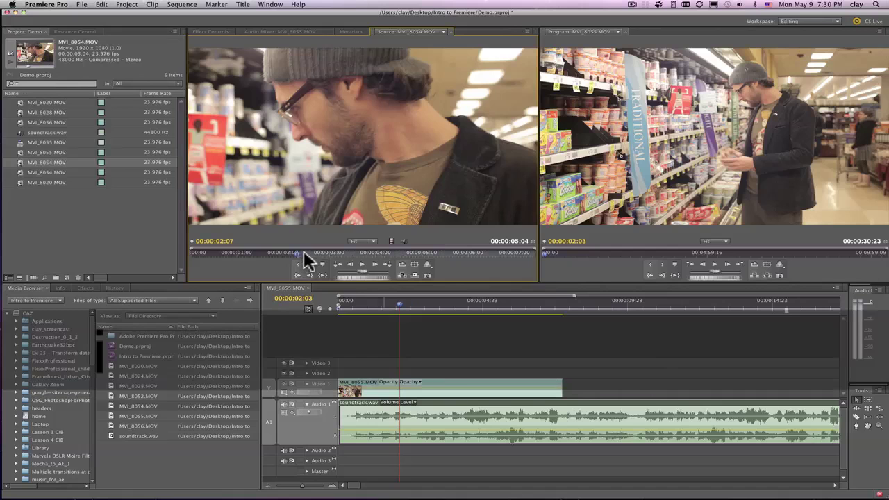
key("space")
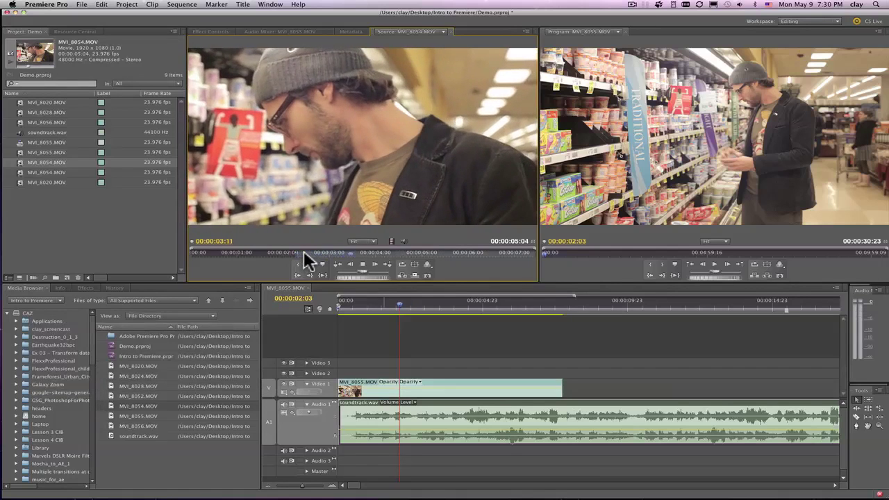
key("space")
key("o")
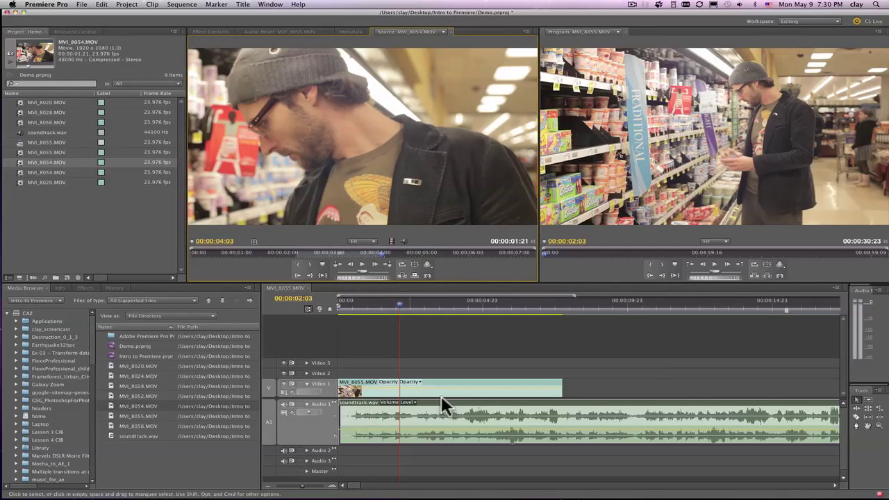
Lock the Audio 1 track and overwrite only the video of the marked MVI_8054.MOV onto Video 1 at 00:00:02:03.
left_click(298, 403)
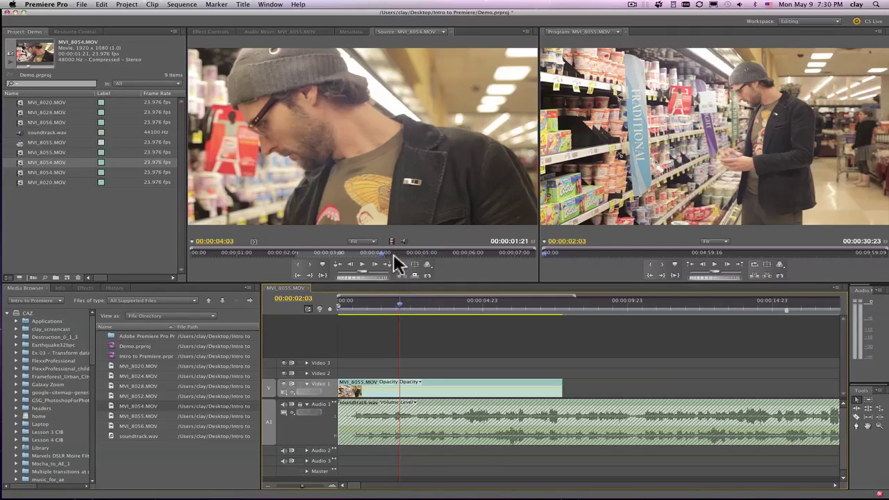
left_click_drag(393, 238, 406, 394)
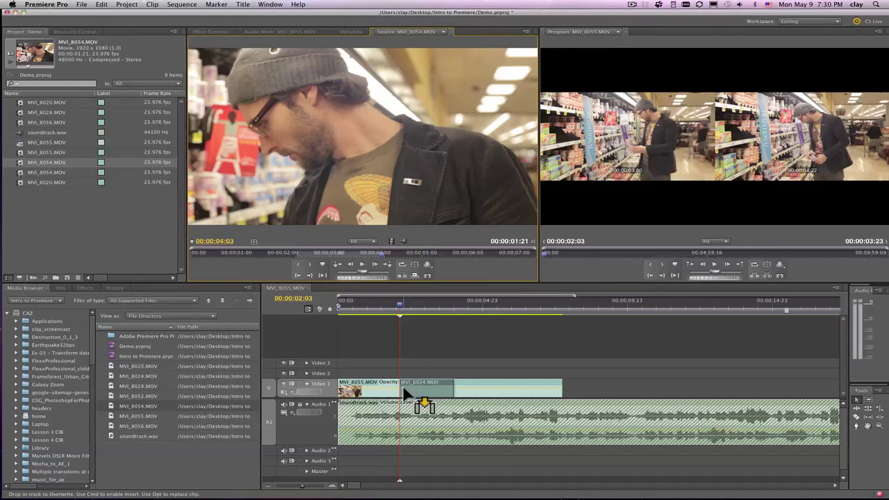
left_click_drag(406, 394, 407, 395)
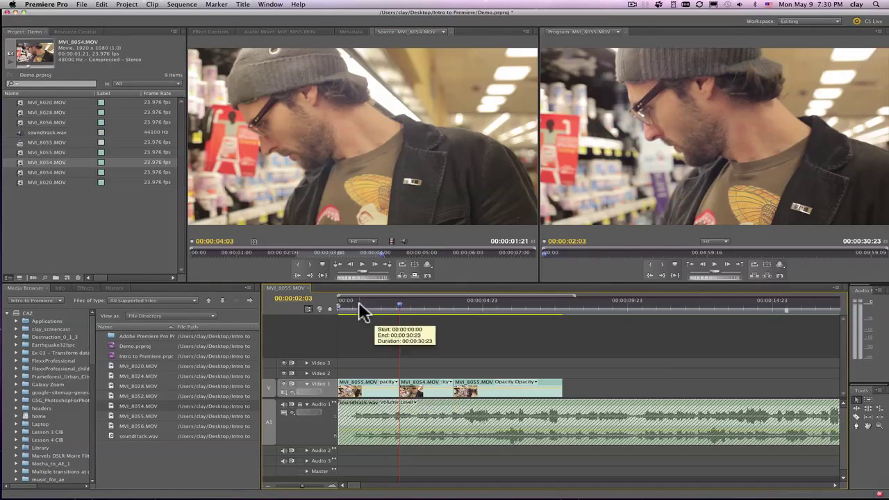
Return the sequence playhead to 00:00:00:00 and load MVI_8055.MOV into the Source Monitor at 00:00:04:00.
left_click_drag(359, 302, 330, 305)
key("space")
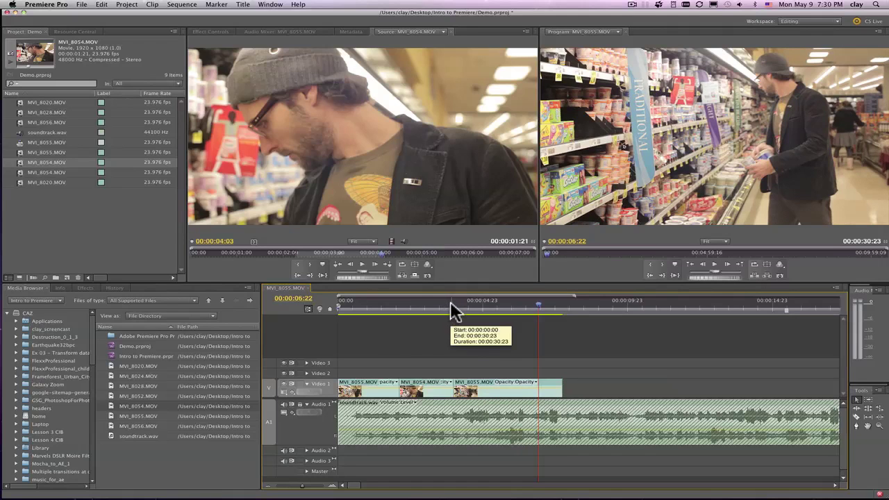
left_click_drag(415, 307, 326, 304)
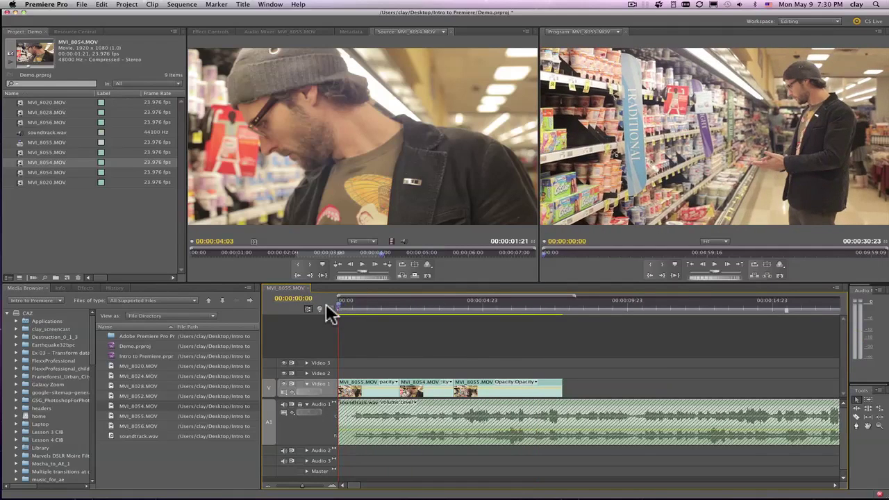
left_click(20, 184)
left_click(19, 153)
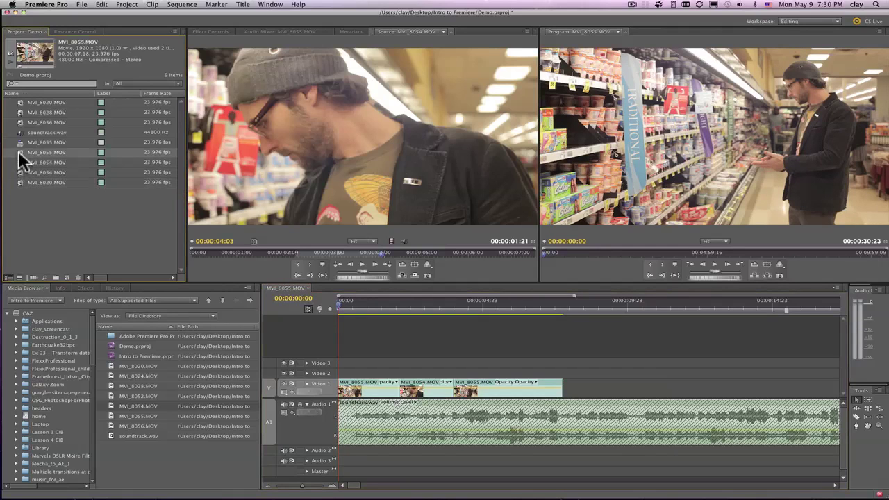
left_click(20, 162)
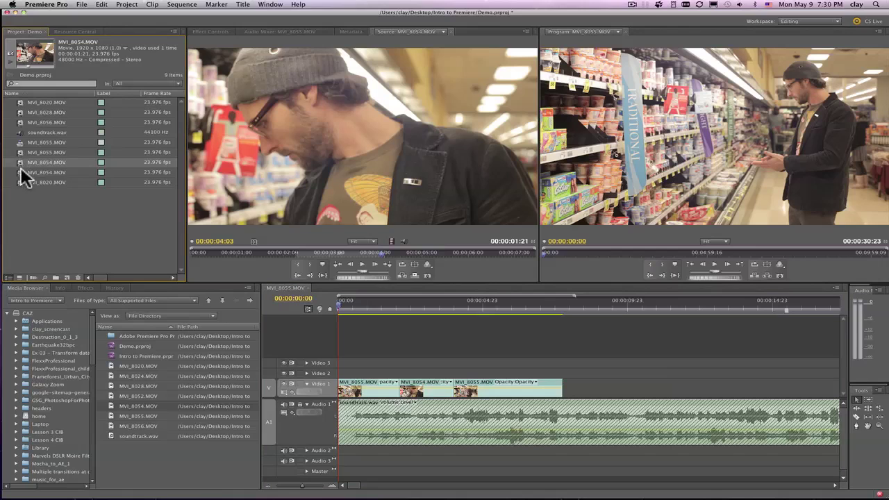
left_click(21, 171)
left_click(19, 154)
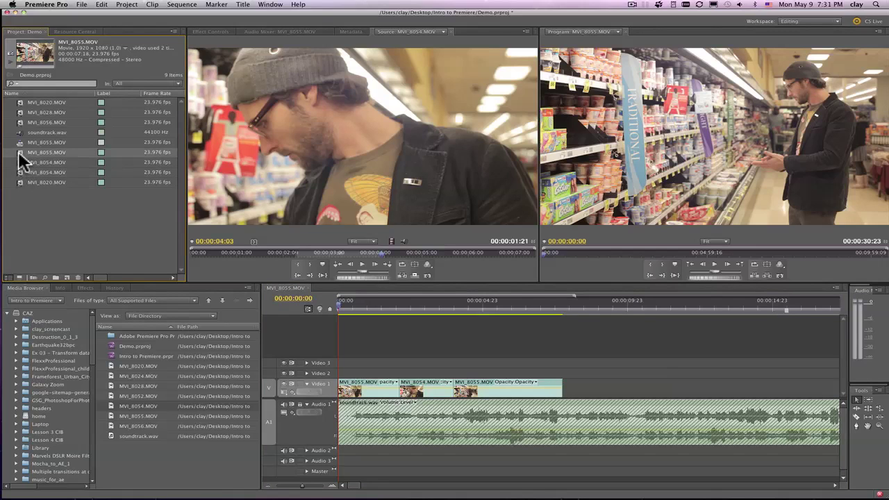
double_click(19, 153)
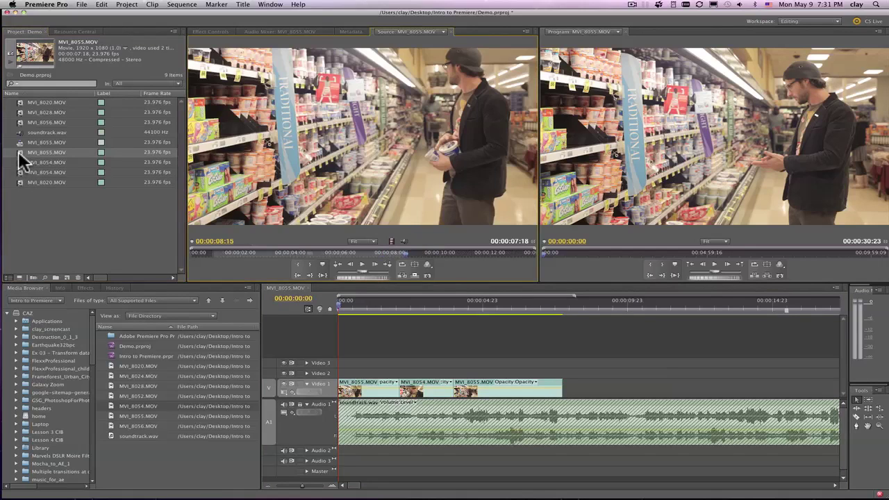
left_click(287, 252)
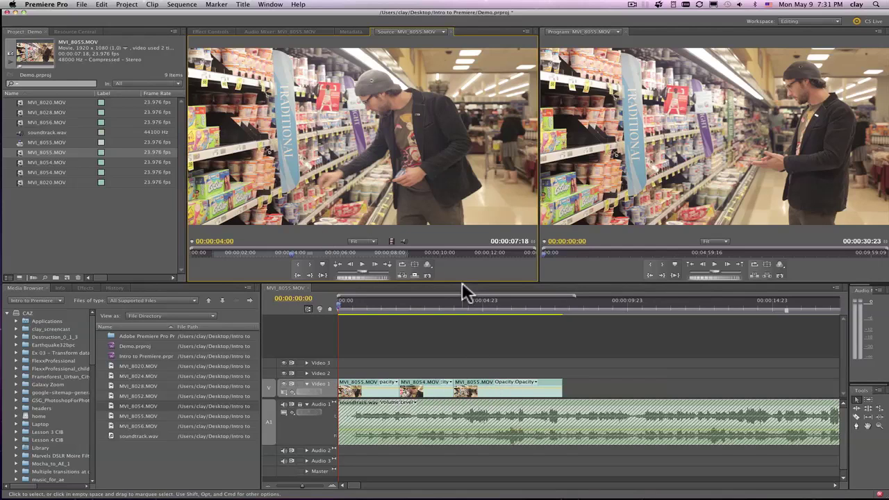
Try inserting the marked MVI_8055.MOV range at the start of the sequence and undo the insert.
left_click(402, 274)
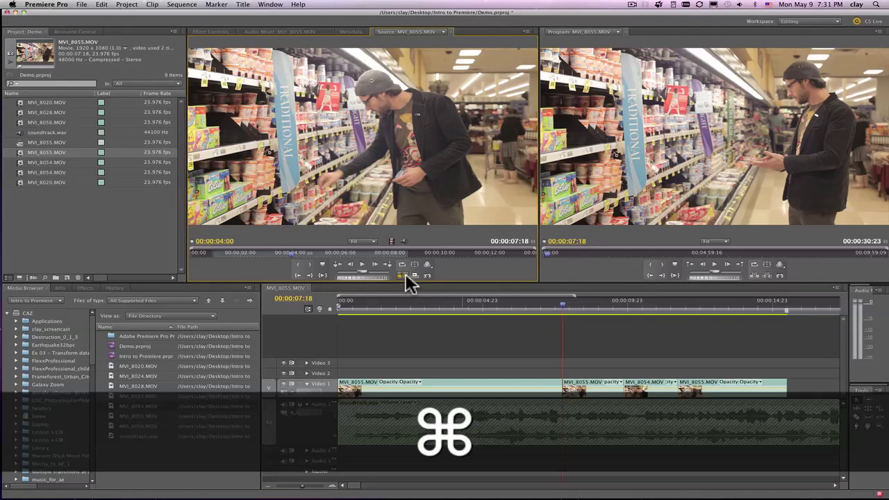
key("super+z")
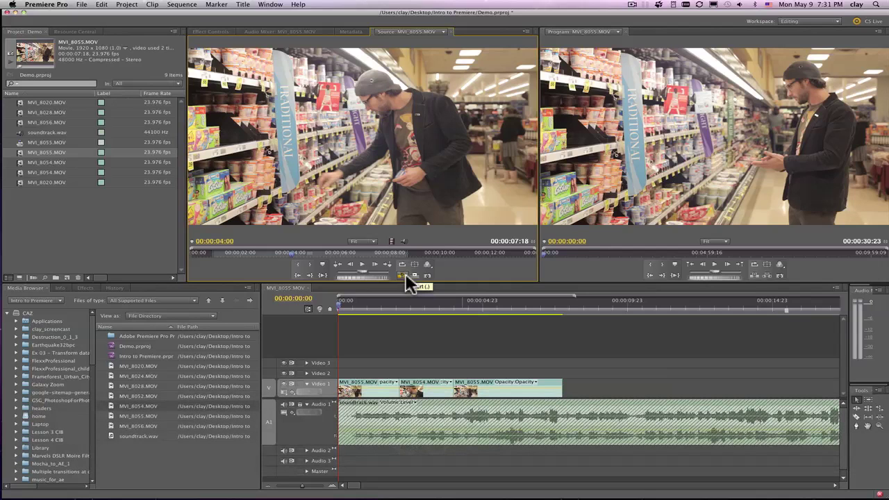
left_click_drag(391, 244, 344, 386)
Shorten MVI_8055.MOV's marked range to 00:00:02:09 and insert only its video at the start of Video 1, shifting the existing clips.
left_click_drag(407, 252, 333, 254)
left_click_drag(209, 250, 278, 254)
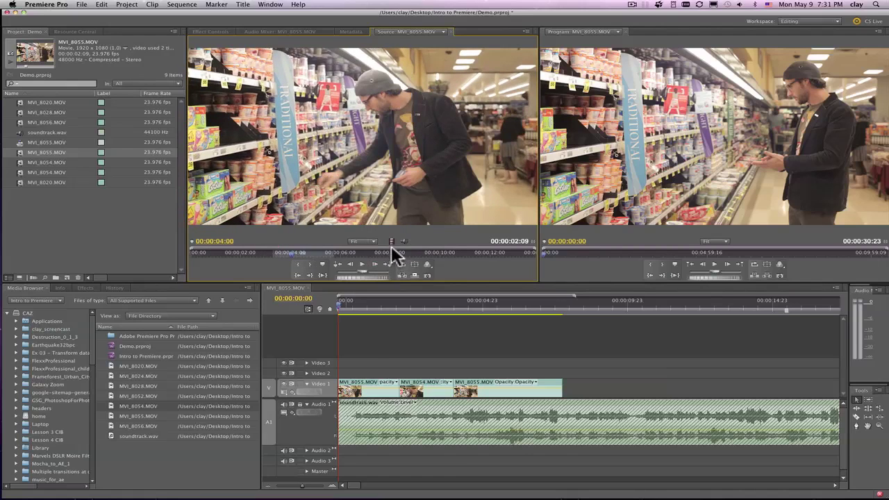
left_click_drag(391, 241, 344, 392)
key("super")
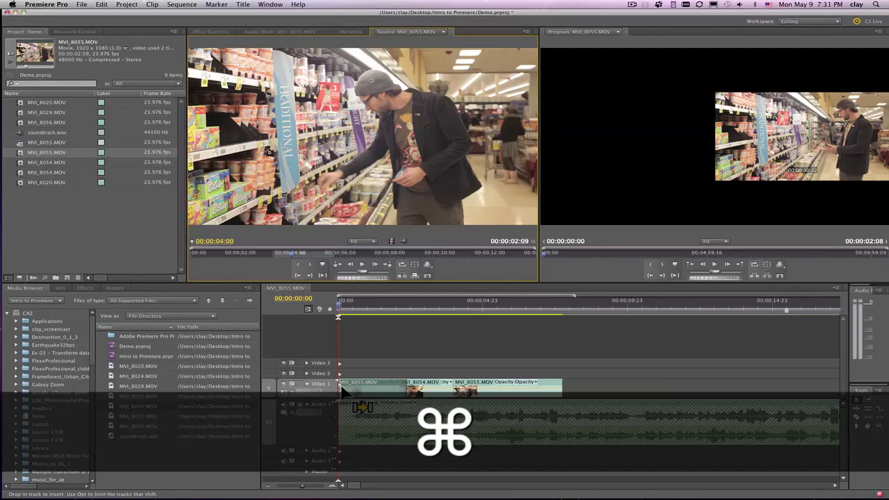
left_click_drag(344, 393, 341, 391)
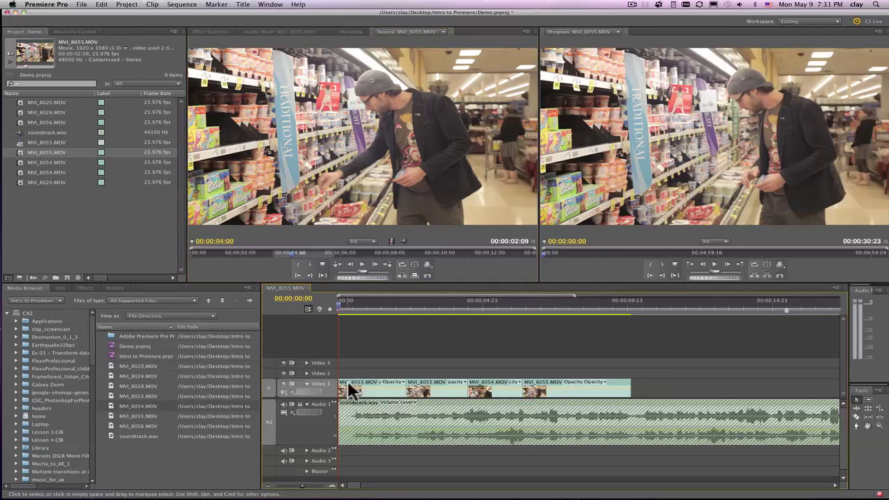
Ripple-delete the second MVI_8055.MOV clip, located just before MVI_8054.MOV on Video 1.
key("space")
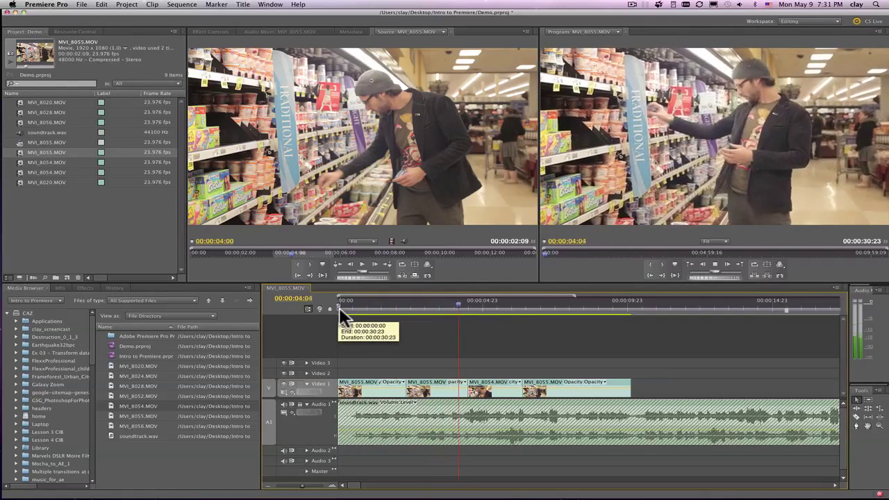
key("space")
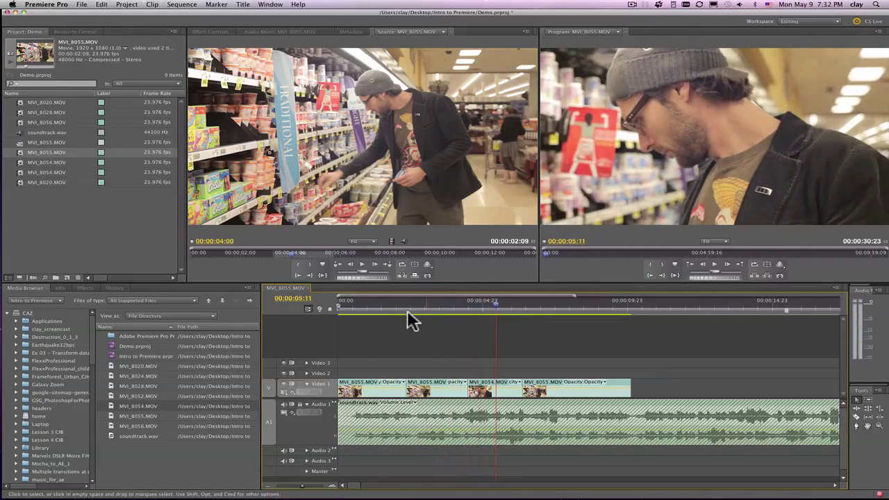
left_click(376, 304)
left_click_drag(430, 304, 397, 303)
left_click(427, 303)
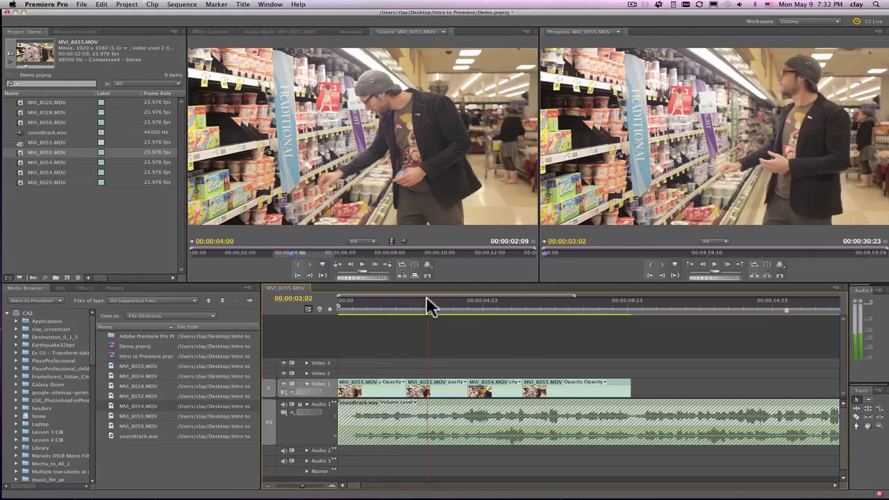
left_click(435, 380)
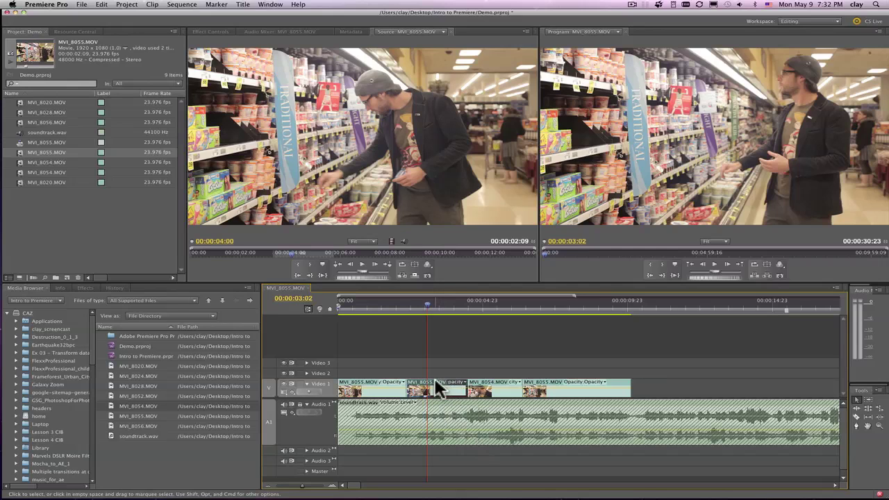
right_click(436, 382)
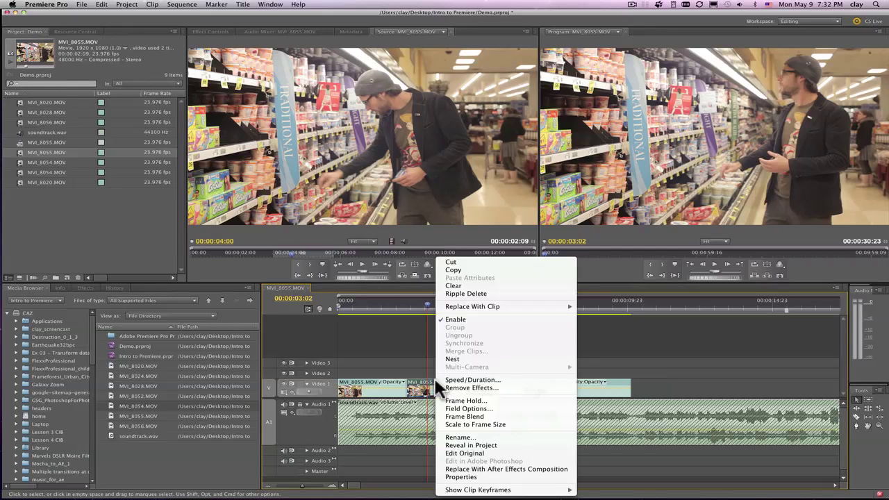
left_click(464, 294)
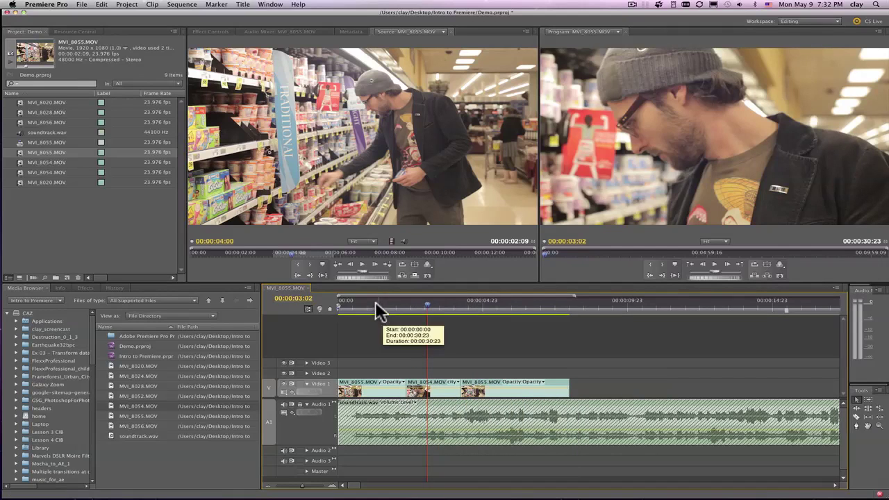
Move the last Video 1 clip to leave a gap after MVI_8054.MOV and close that gap with Ripple Delete.
left_click(354, 304)
key("space")
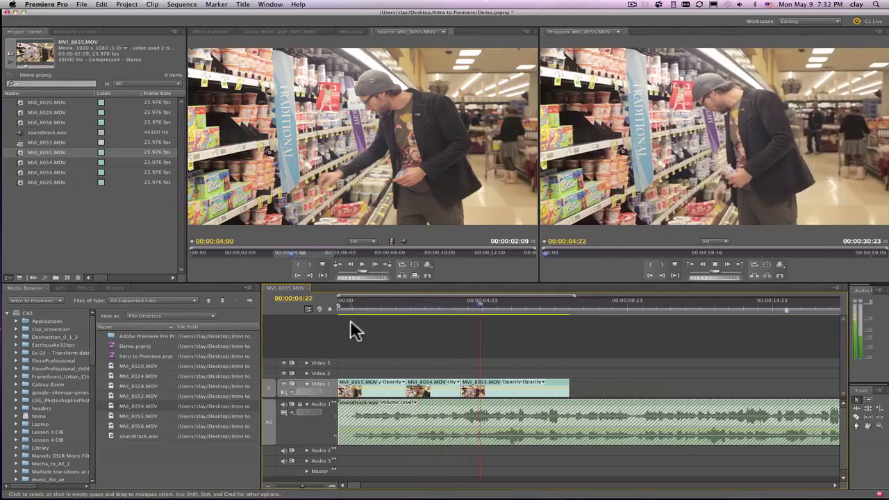
key("space")
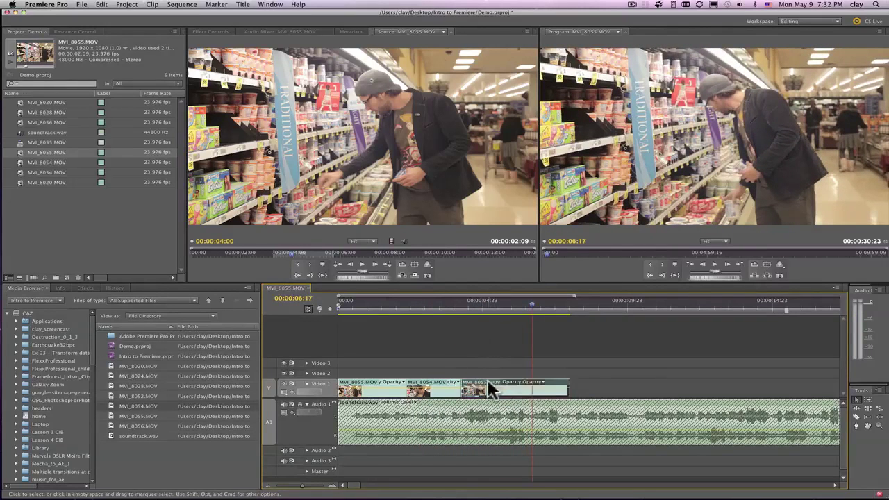
left_click_drag(487, 380, 517, 391)
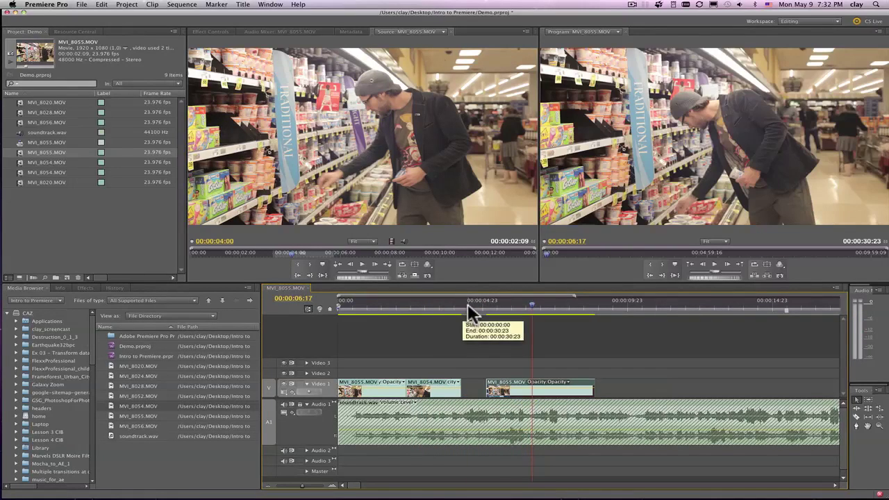
left_click(468, 304)
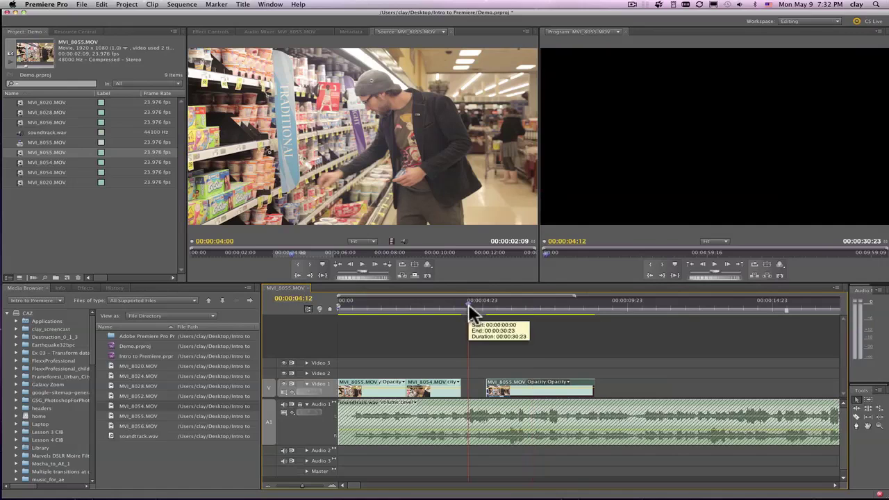
right_click(471, 390)
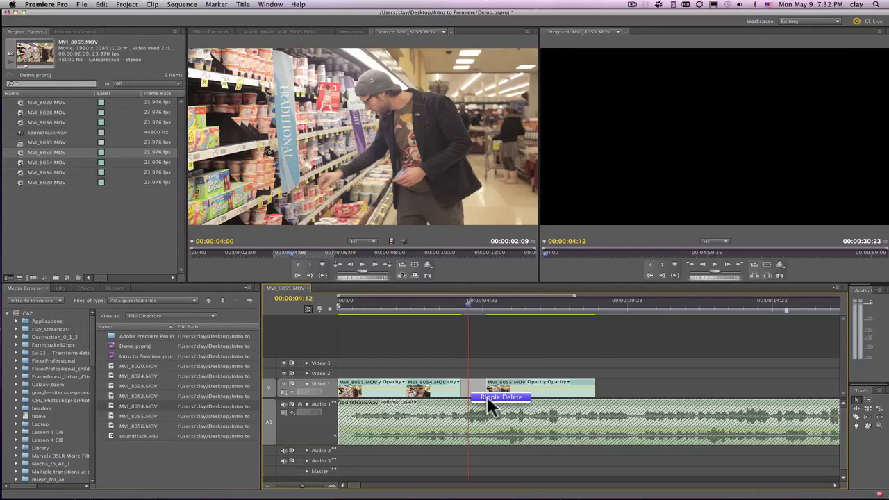
left_click(487, 396)
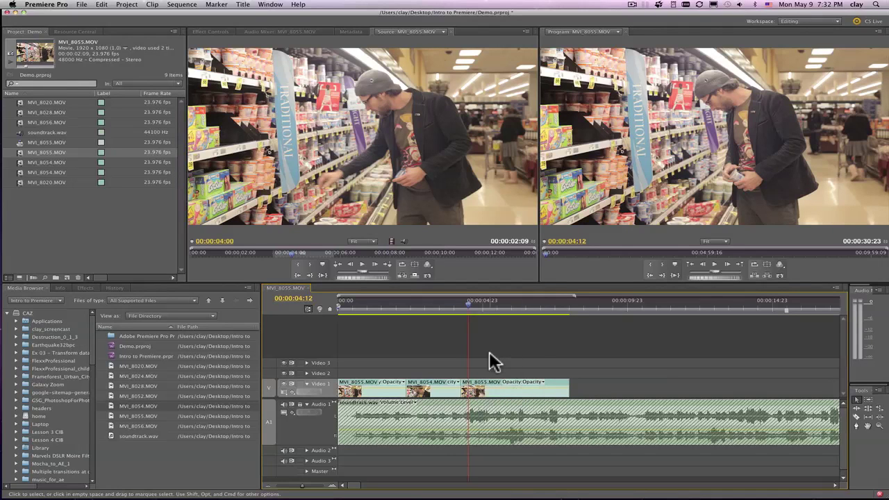
Unlock the Audio 1 track and, with snapping on, trim the end of soundtrack.wav to the end of the last video clip at 00:00:08:00.
key("minus")
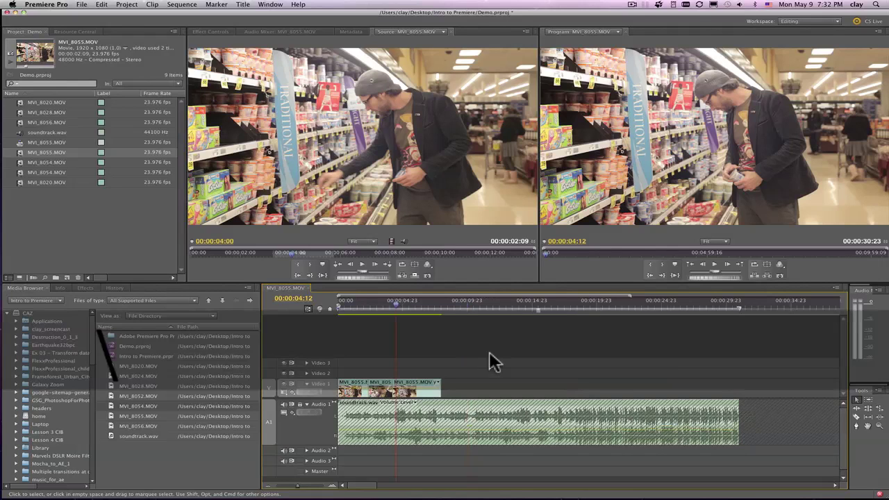
left_click(300, 403)
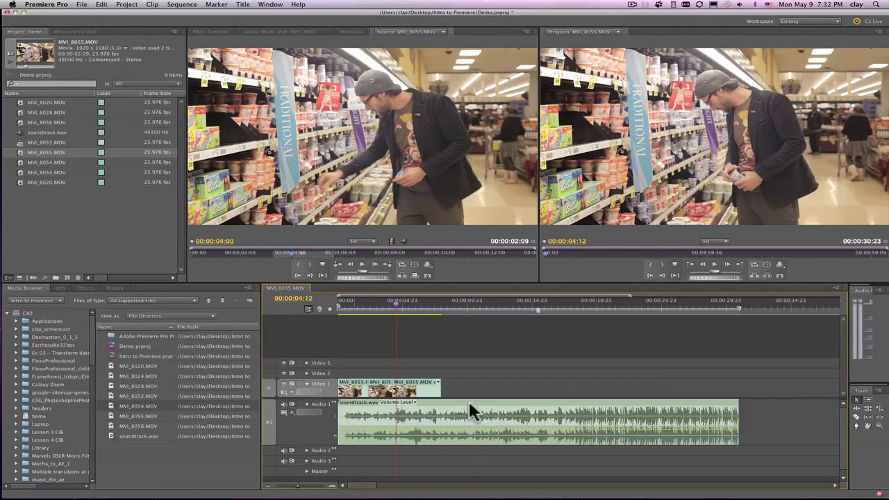
left_click_drag(734, 406, 440, 404)
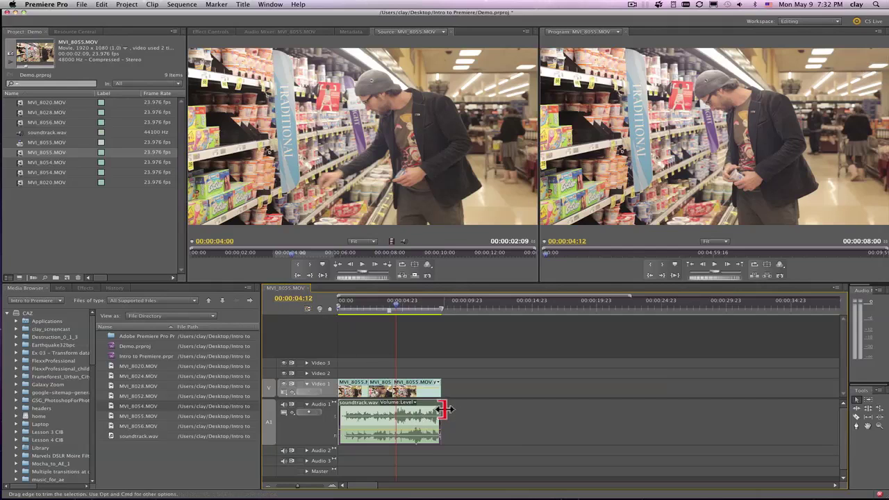
mouse_move(445, 409)
left_mouse_down()
mouse_move(495, 410)
mouse_move(429, 410)
left_mouse_up()
left_click(307, 309)
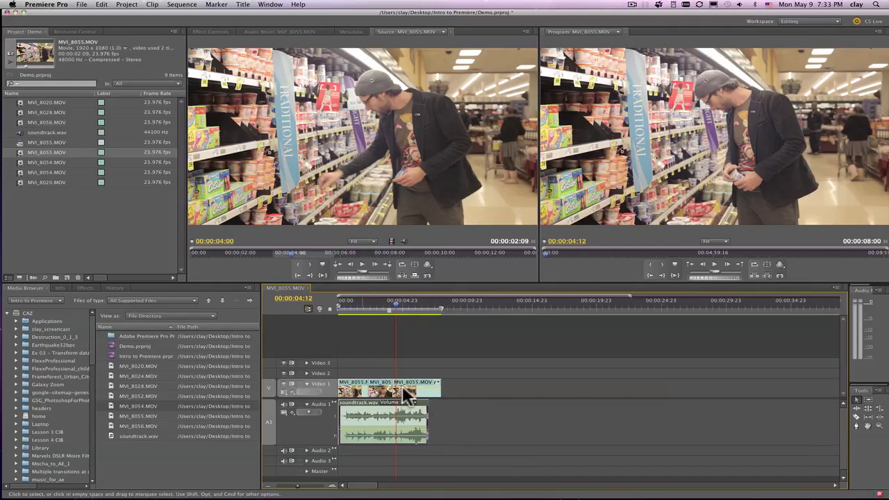
mouse_move(429, 410)
left_mouse_down()
mouse_move(459, 409)
mouse_move(440, 411)
left_mouse_up()
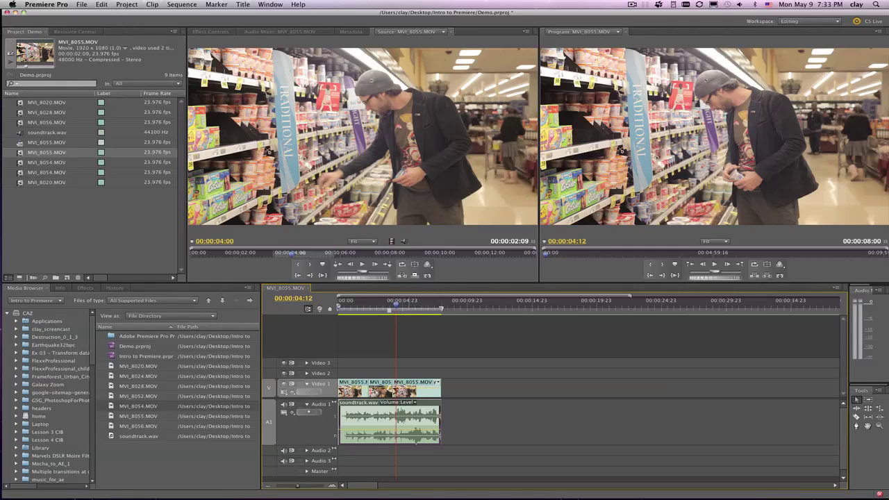
Save the project and open the media export settings for the sequence.
left_click(81, 4)
left_click(87, 78)
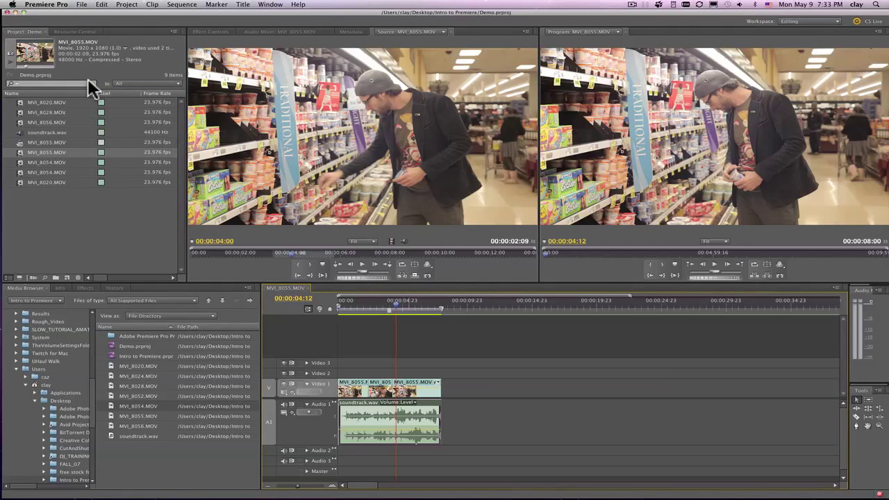
left_click(83, 5)
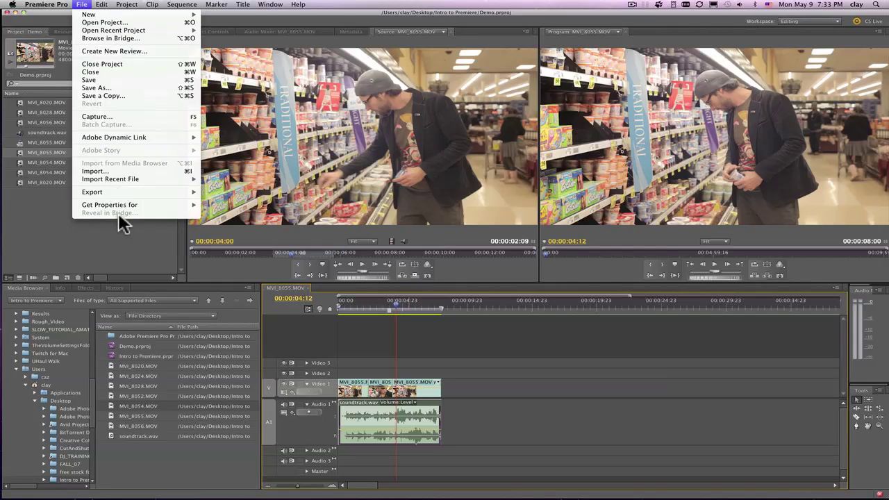
mouse_move(116, 195)
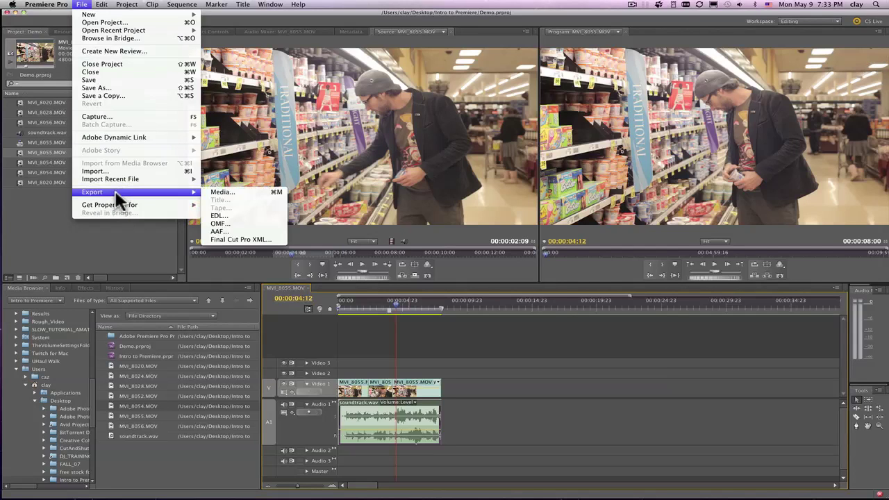
left_click(259, 191)
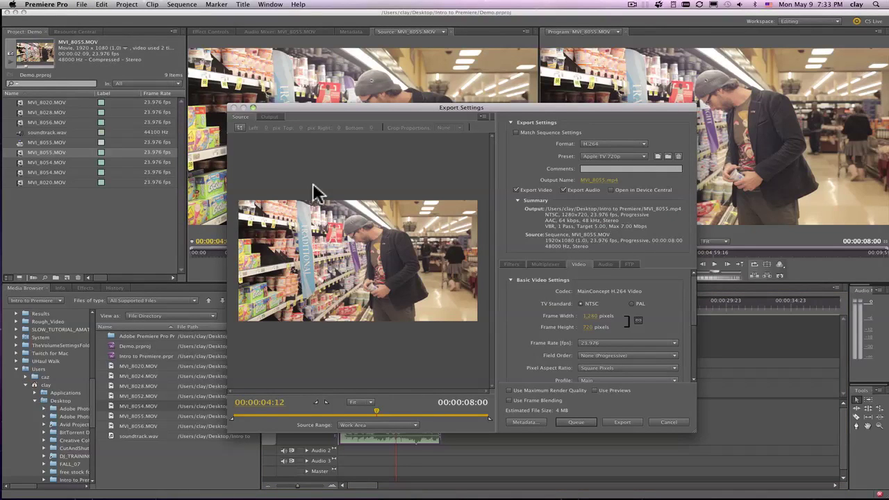
Set the export to match the sequence settings.
left_click(591, 143)
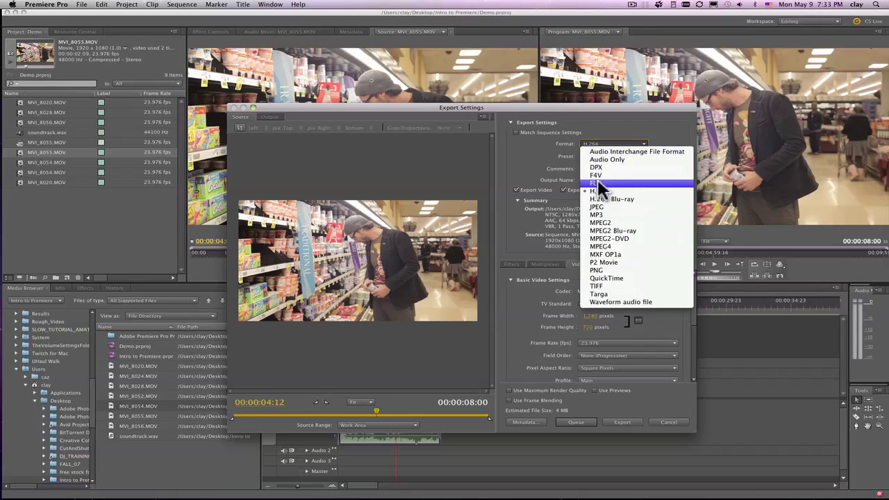
left_click(516, 137)
left_click(515, 132)
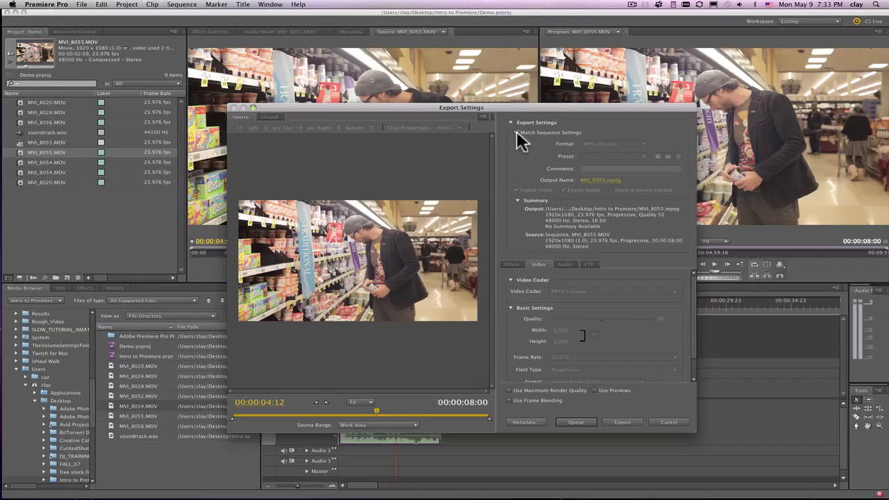
Turn off matching the sequence settings and apply the Vimeo HD preset to the H.264 export.
left_click(518, 133)
left_click(589, 153)
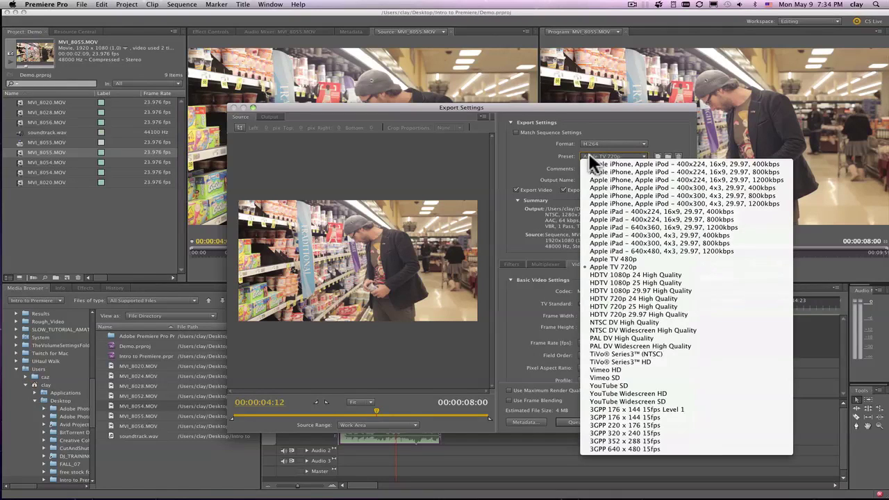
left_click(608, 370)
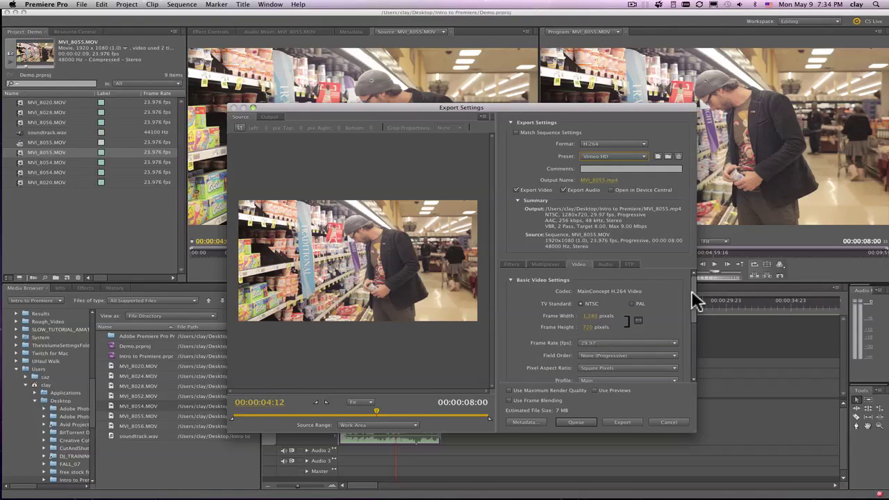
Set the export's video frame rate to 24 fps.
scroll(691, 290, "down", 3)
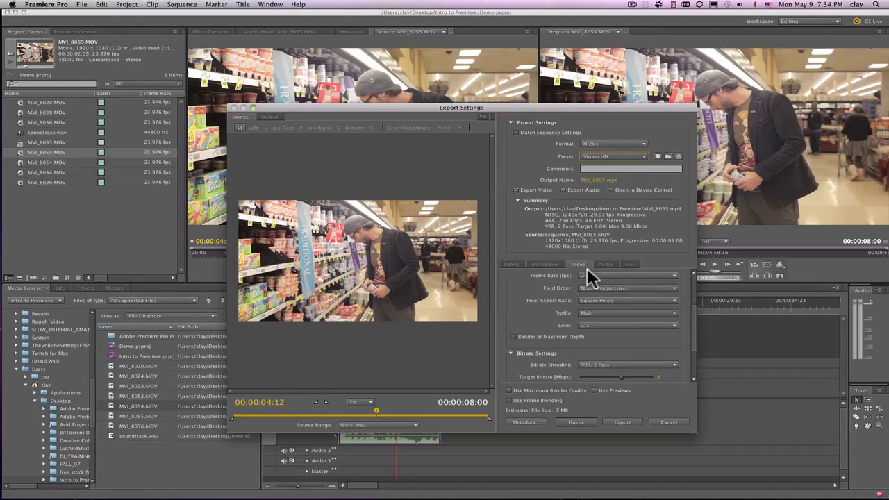
left_click(616, 275)
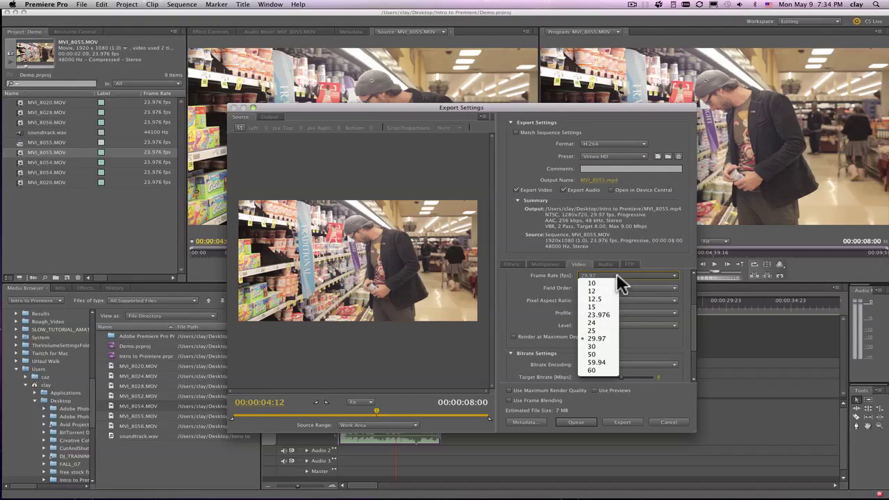
left_click(600, 322)
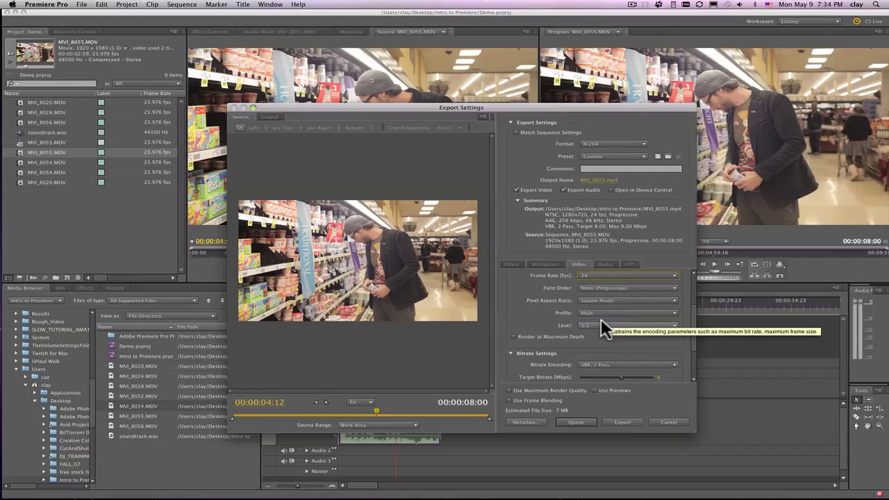
Name the output file Test_for_web with the Desktop as its destination, and export the sequence.
left_click(588, 179)
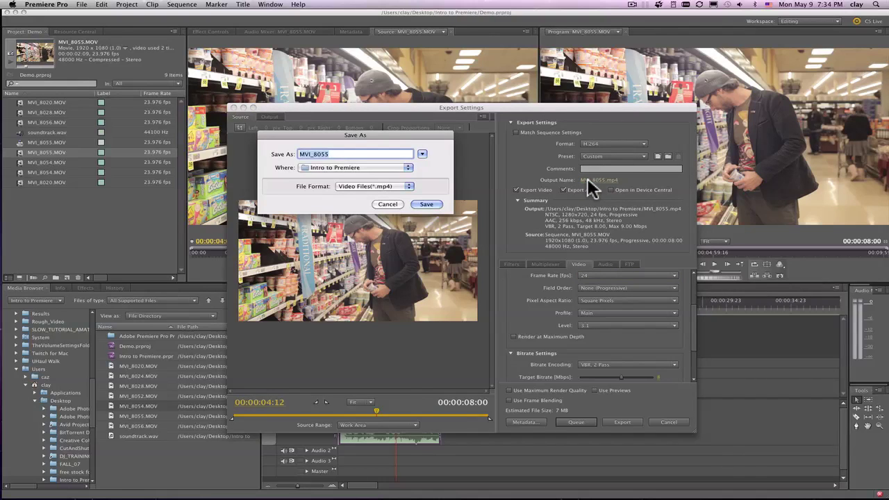
type("Test")
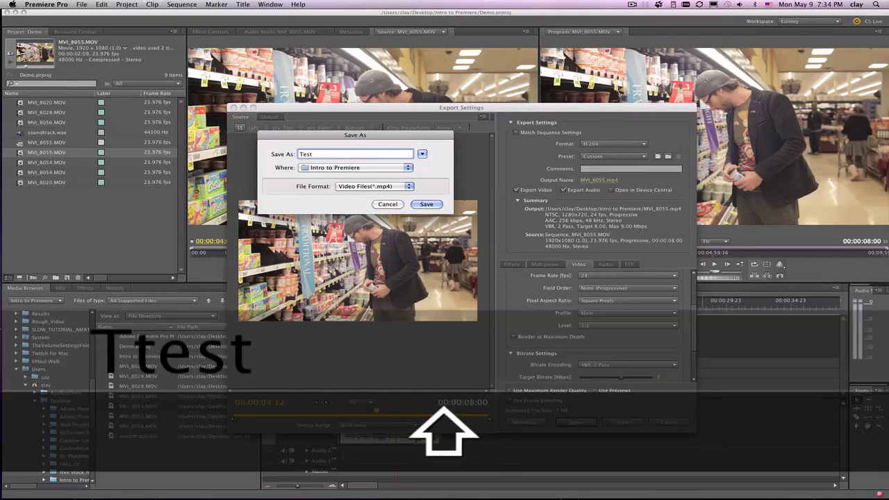
type("_for_web")
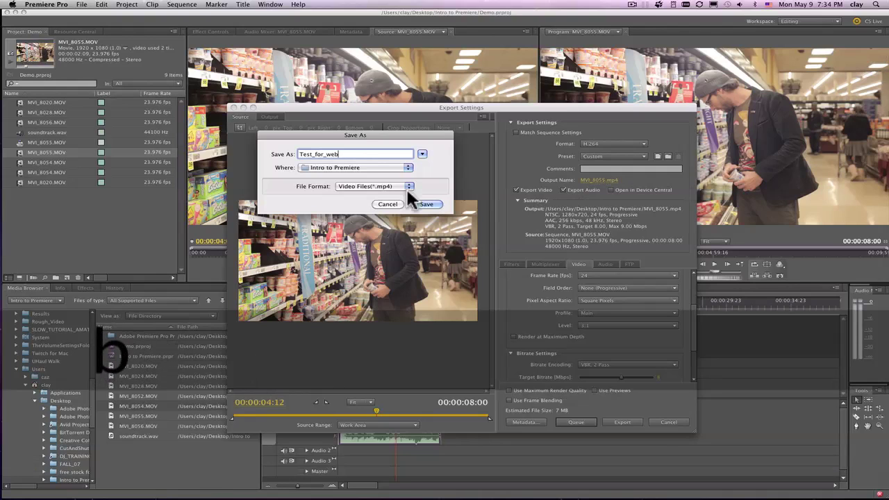
left_click(320, 168)
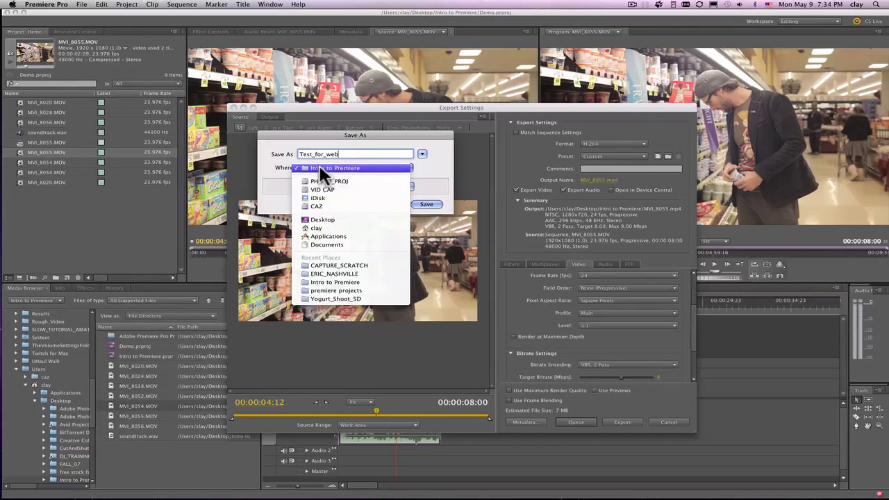
left_click(327, 219)
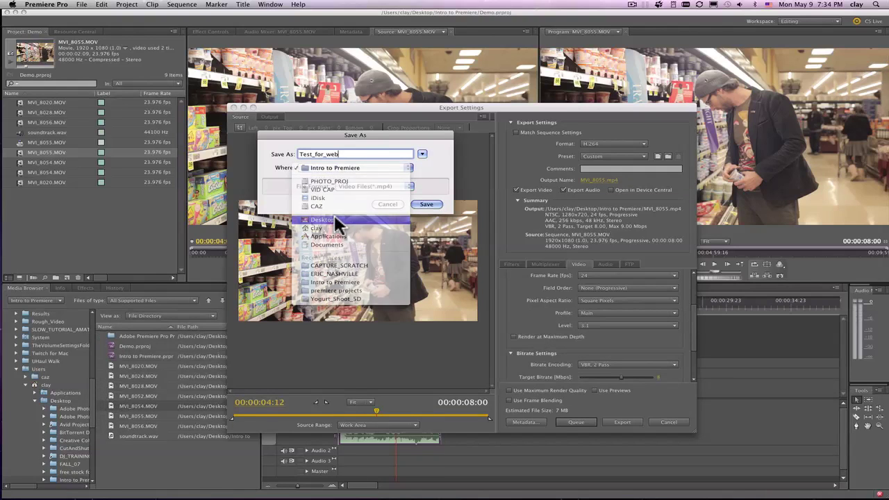
left_click(426, 203)
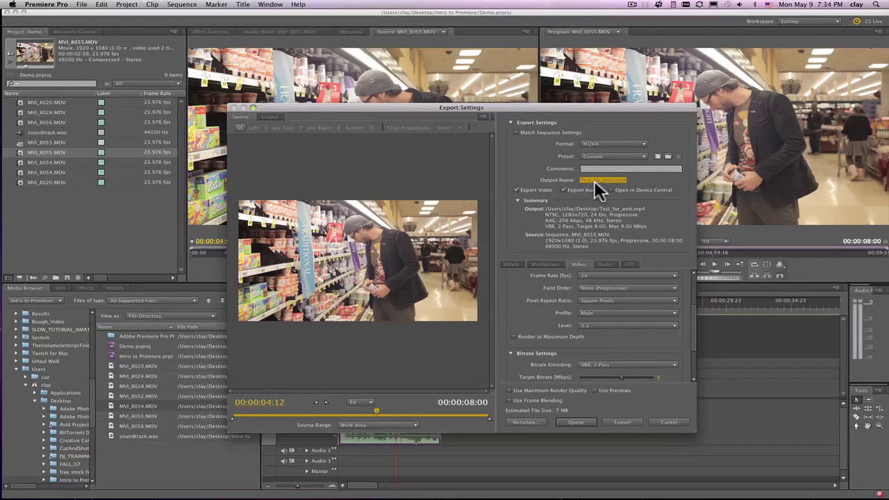
left_click(619, 422)
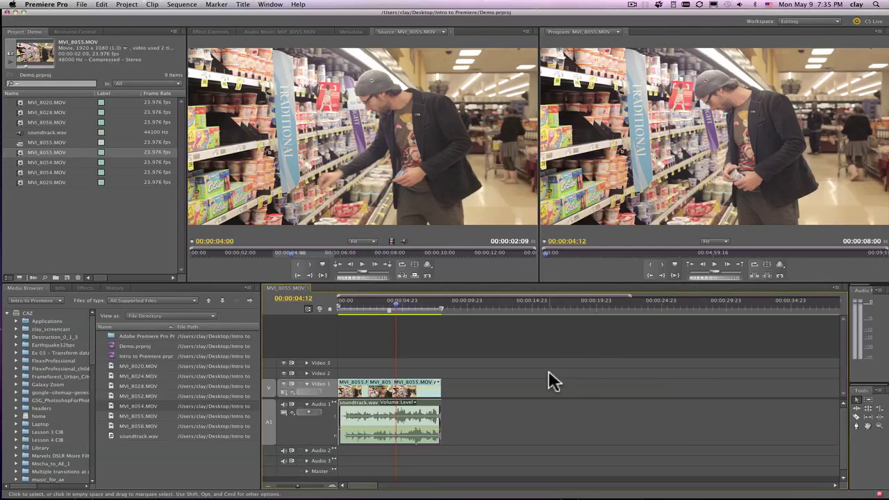
Hide Premiere Pro and open Test_for_web.mp4 from the desktop in QuickTime Player.
key("super+h")
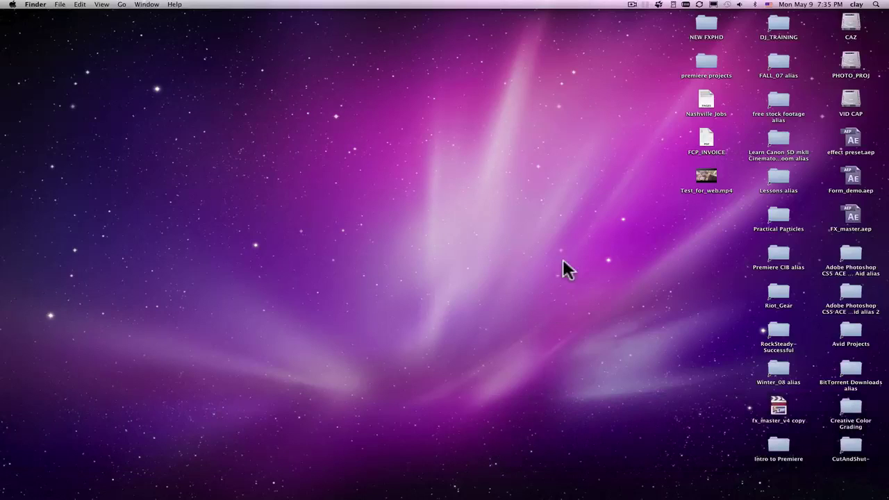
right_click(706, 175)
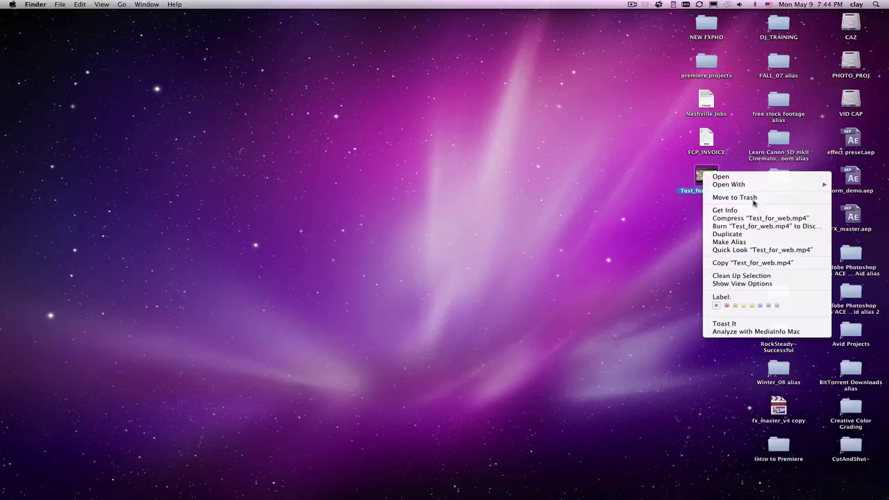
mouse_move(747, 186)
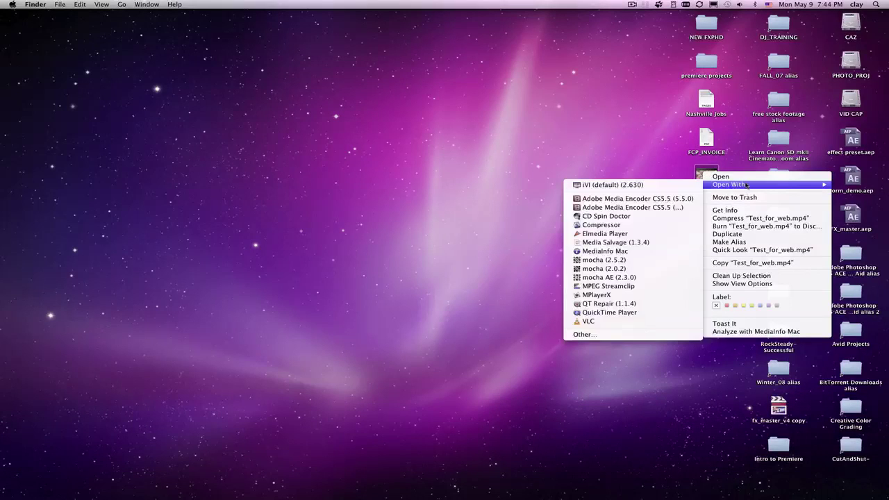
left_click(608, 312)
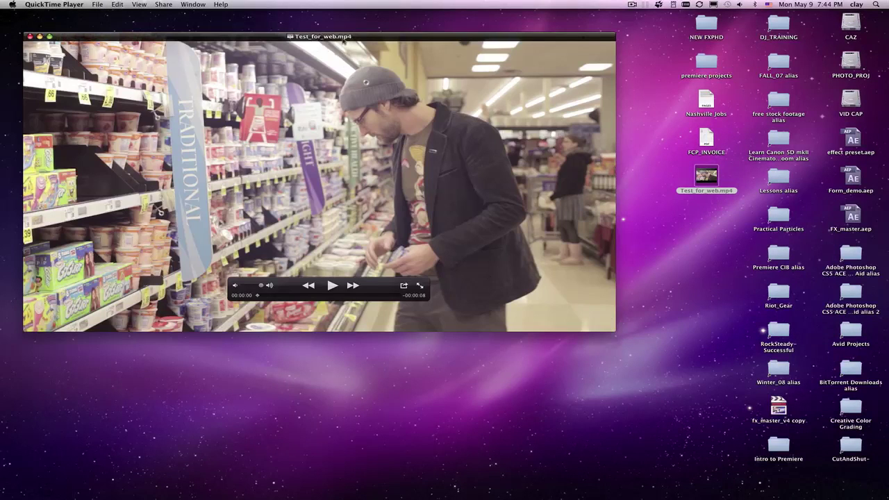
Play the exported Test_for_web.mp4 movie and lower its playback volume.
left_click_drag(345, 40, 357, 26)
left_click(345, 269)
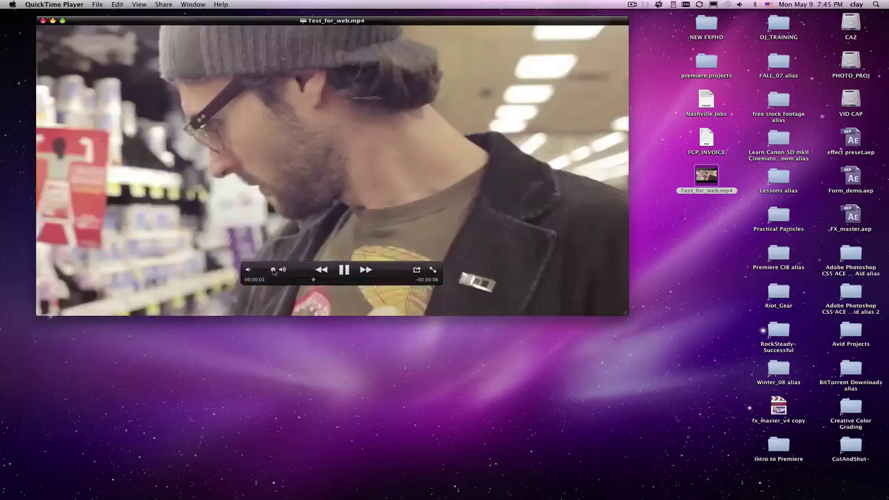
left_click_drag(274, 271, 266, 272)
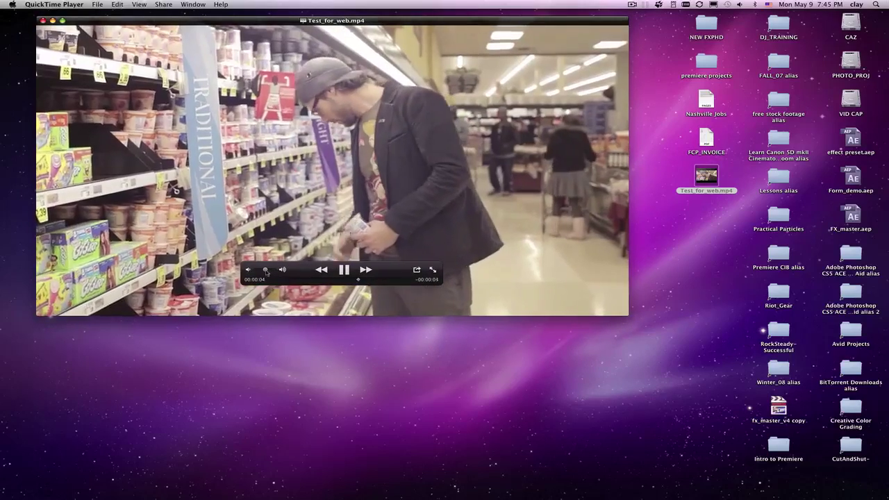